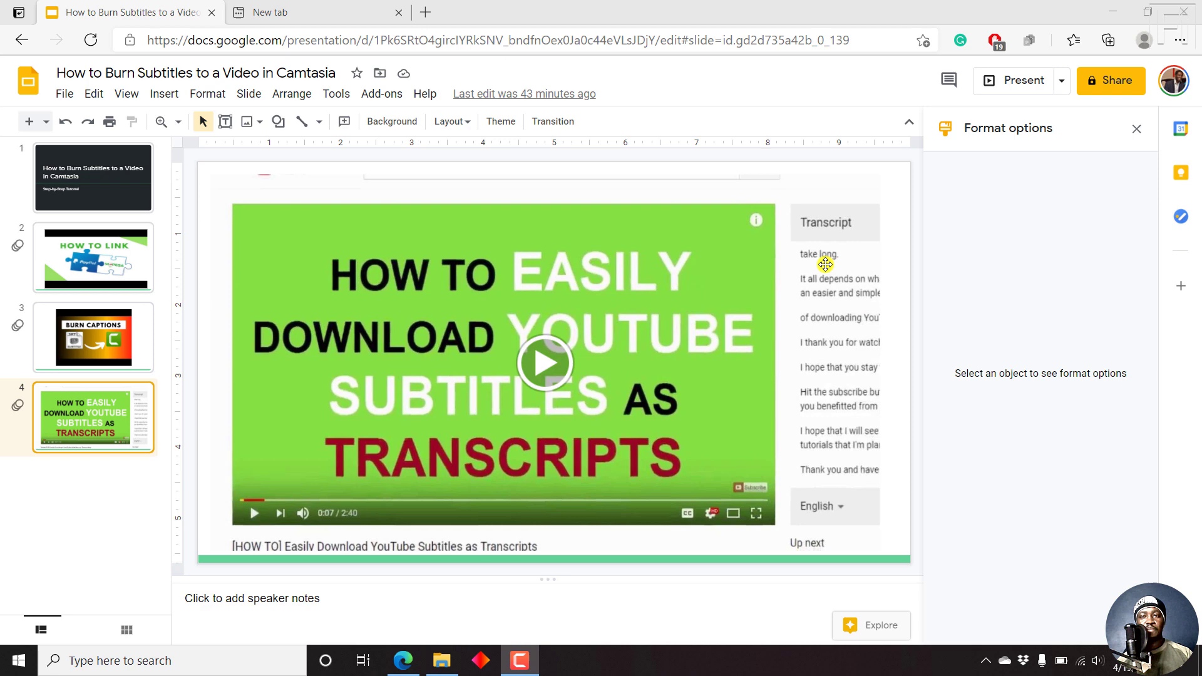
Step: Open the title slide 'How to Burn Subtitles to a Video in Camtasia' for editing
{"action": "left_click", "coordinate": [77, 187]}
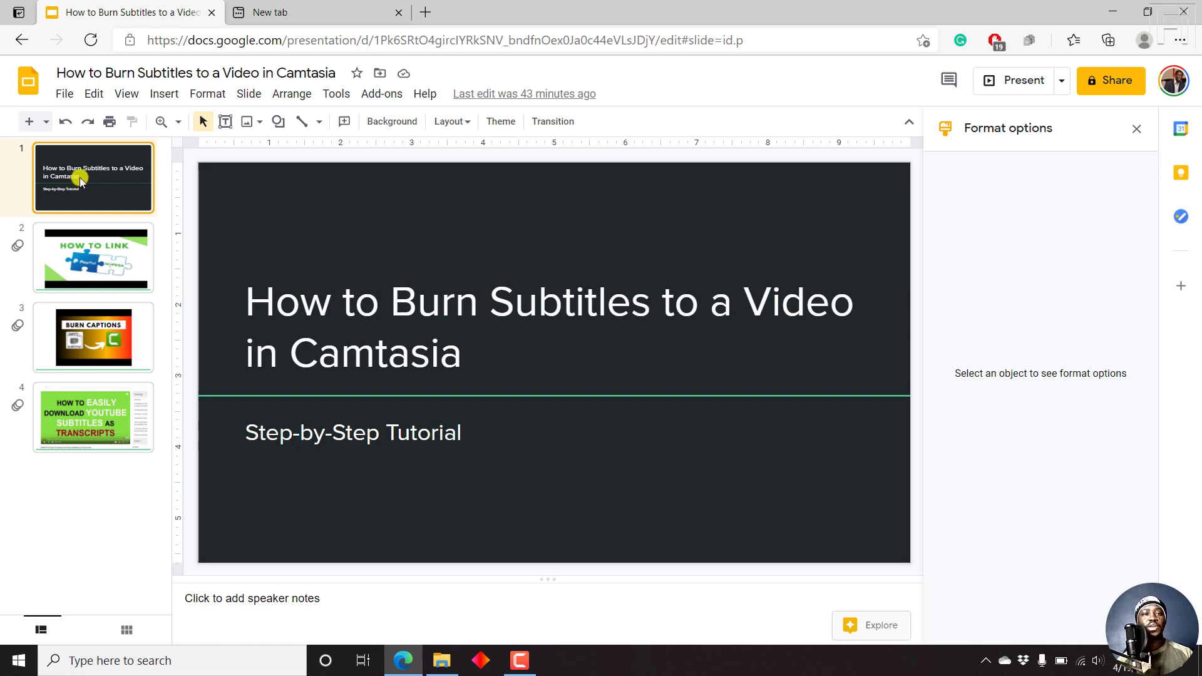
Step: Go to Google Drive in a new tab and create a My Drive folder named 'Google Slides - Presentation1'
{"action": "left_click", "coordinate": [330, 7]}
{"action": "type", "text": "drive.google.com/drive/u/0/my-drive"}
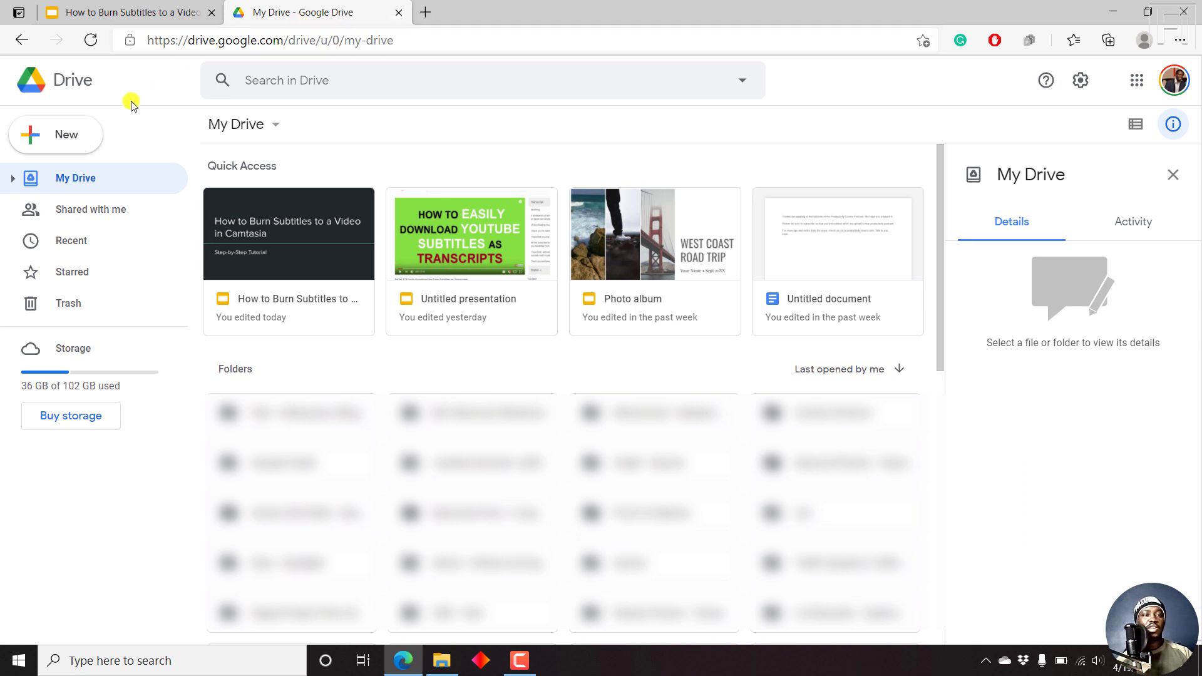
{"action": "left_click", "coordinate": [73, 130]}
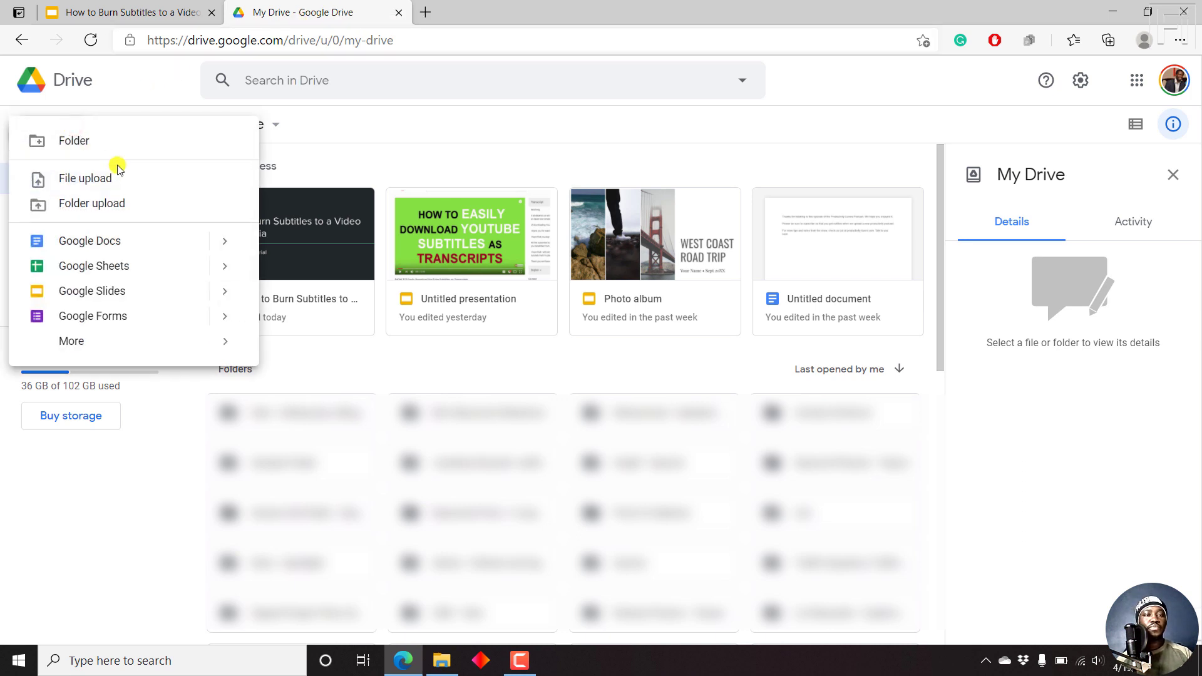
{"action": "left_click", "coordinate": [132, 149]}
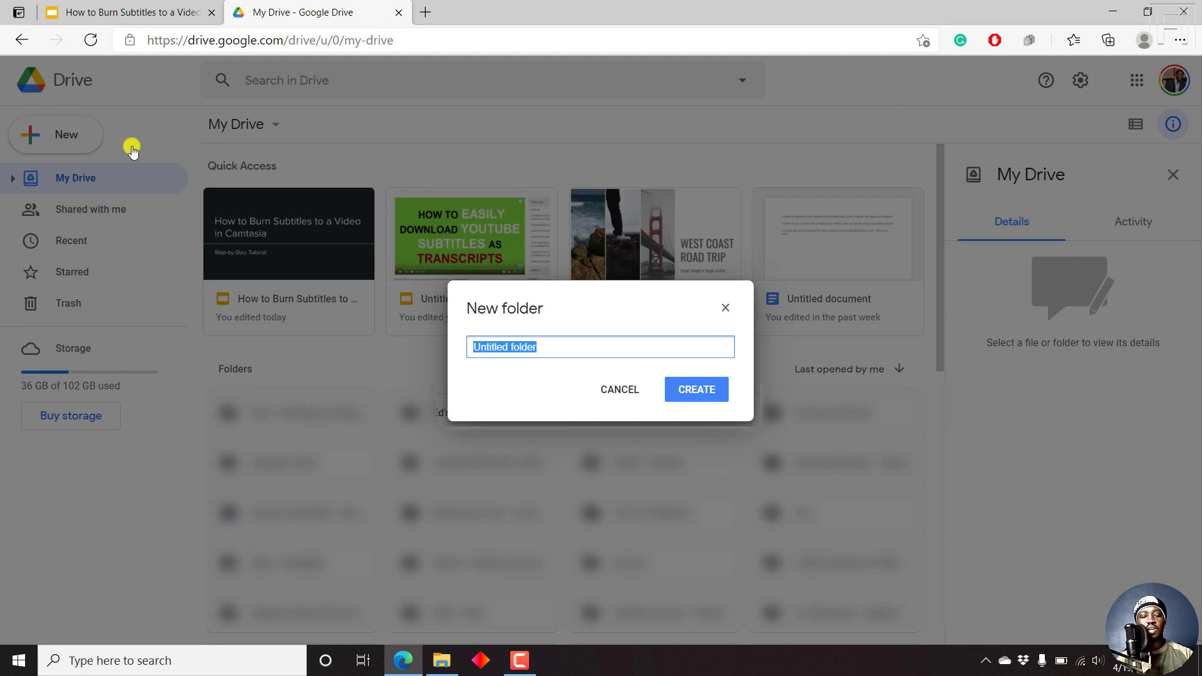
{"action": "type", "text": "Files"}
{"action": "key", "text": "BackSpace"}
{"action": "key", "text": "BackSpace"}
{"action": "key", "text": "BackSpace"}
{"action": "key", "text": "BackSpace"}
{"action": "key", "text": "BackSpace"}
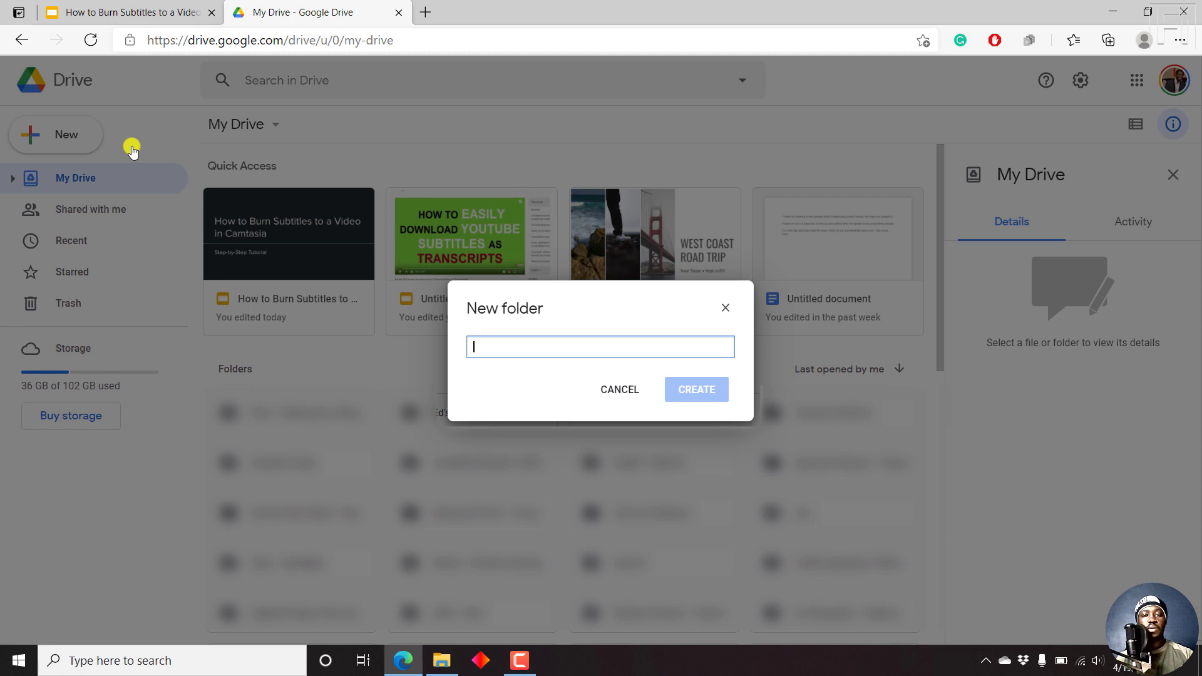
{"action": "type", "text": "Google Slides"}
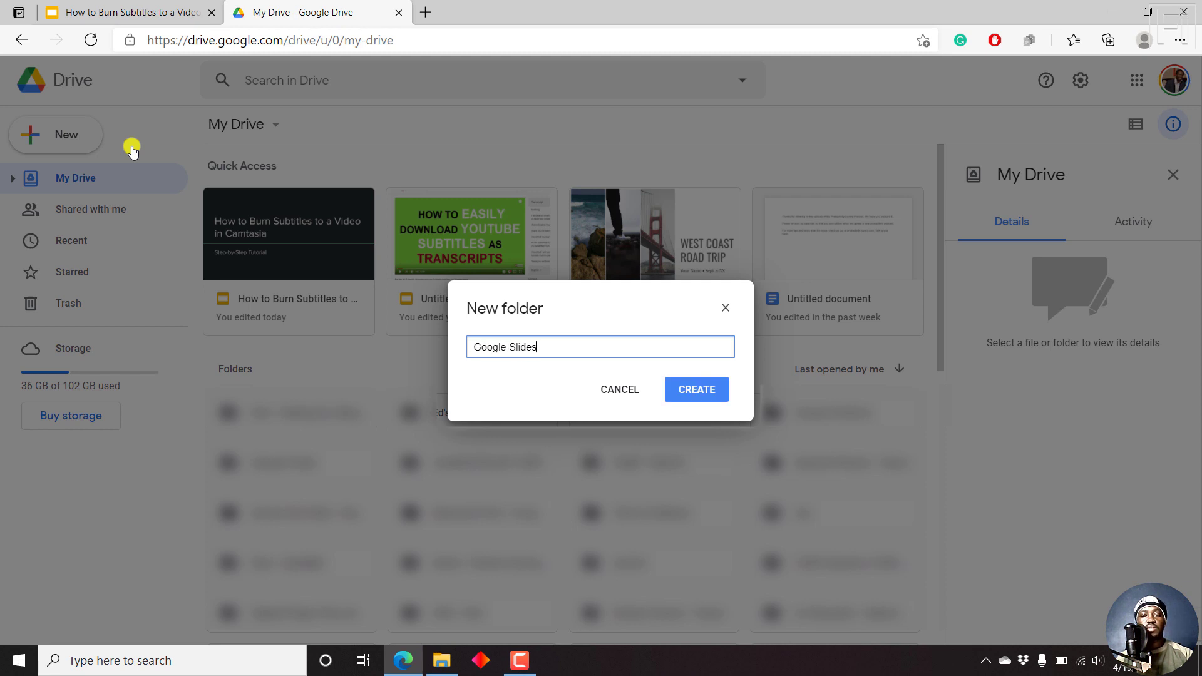
{"action": "type", "text": " - Presentation1"}
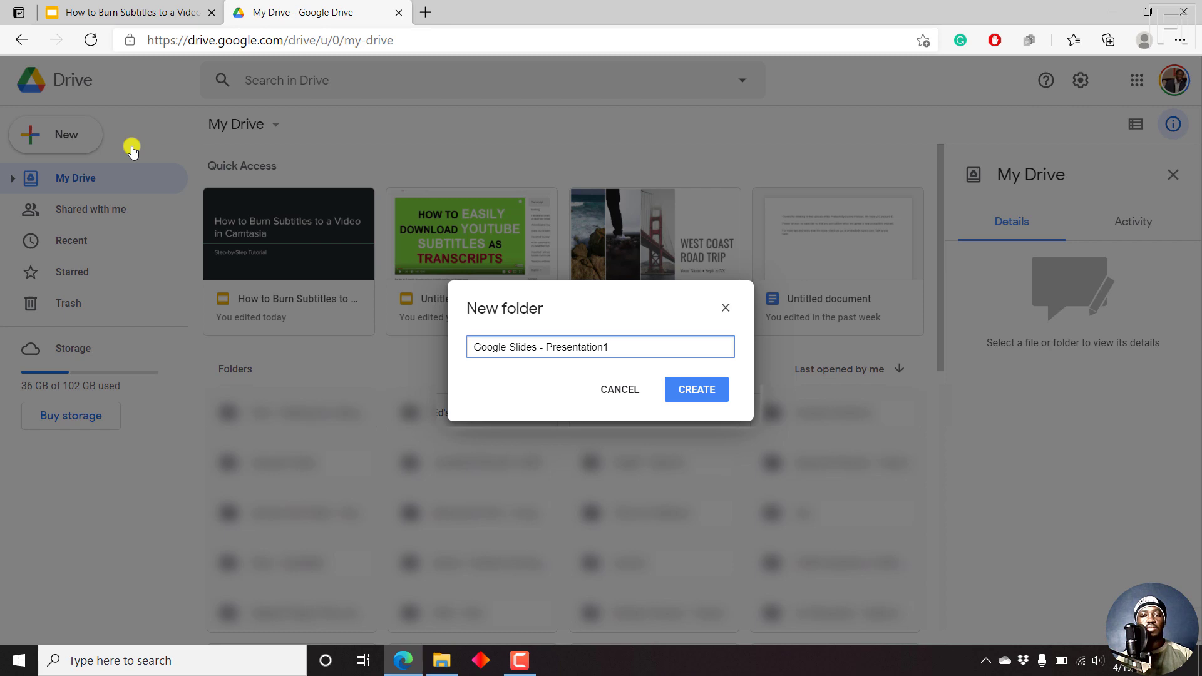
{"action": "key", "text": "Return"}
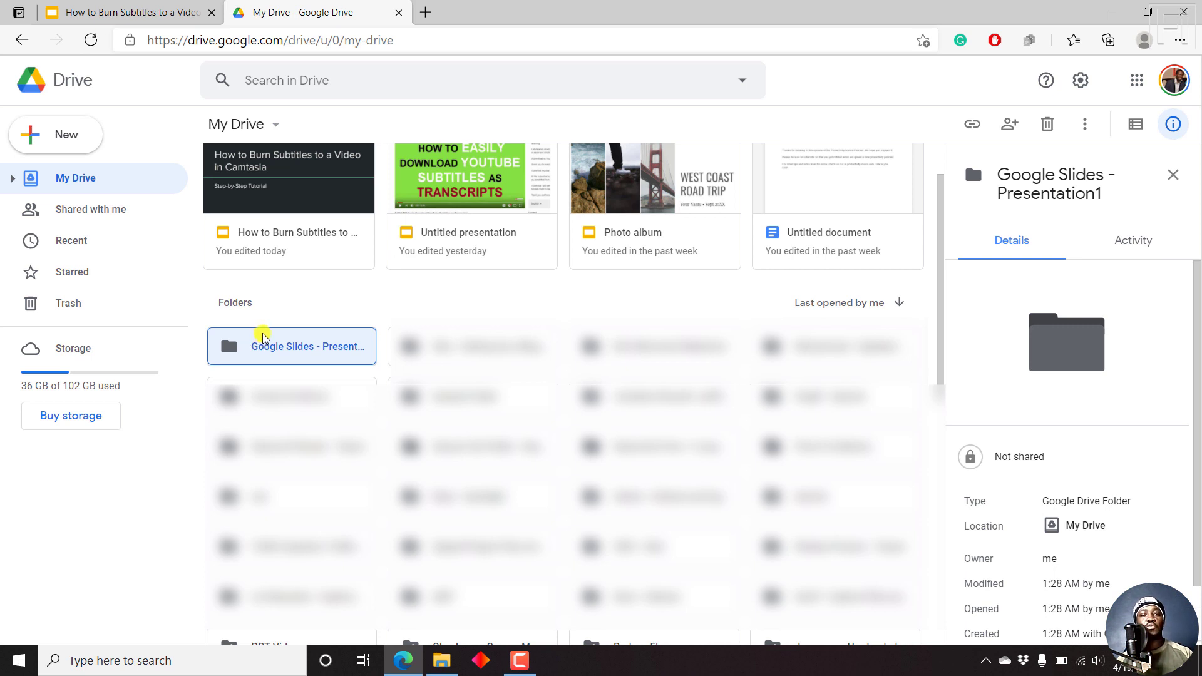
Step: Set the 'Google Slides - Presentation1' folder to anyone with the link, then open the folder
{"action": "right_click", "coordinate": [276, 342]}
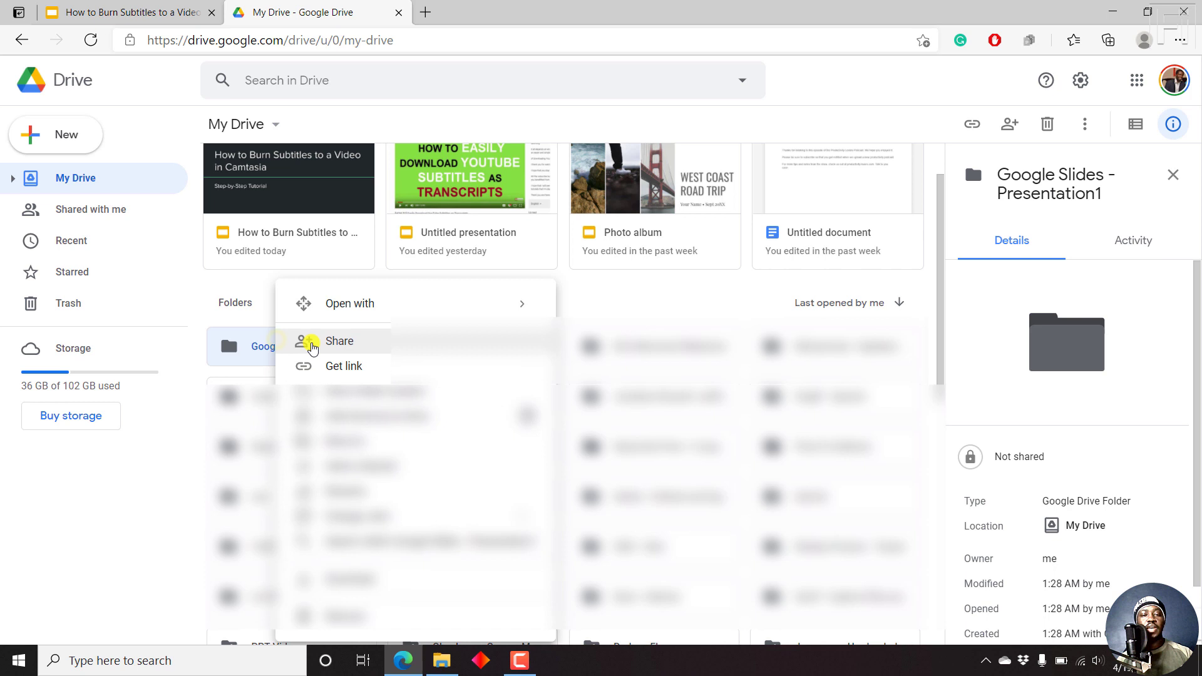
{"action": "left_click", "coordinate": [345, 341]}
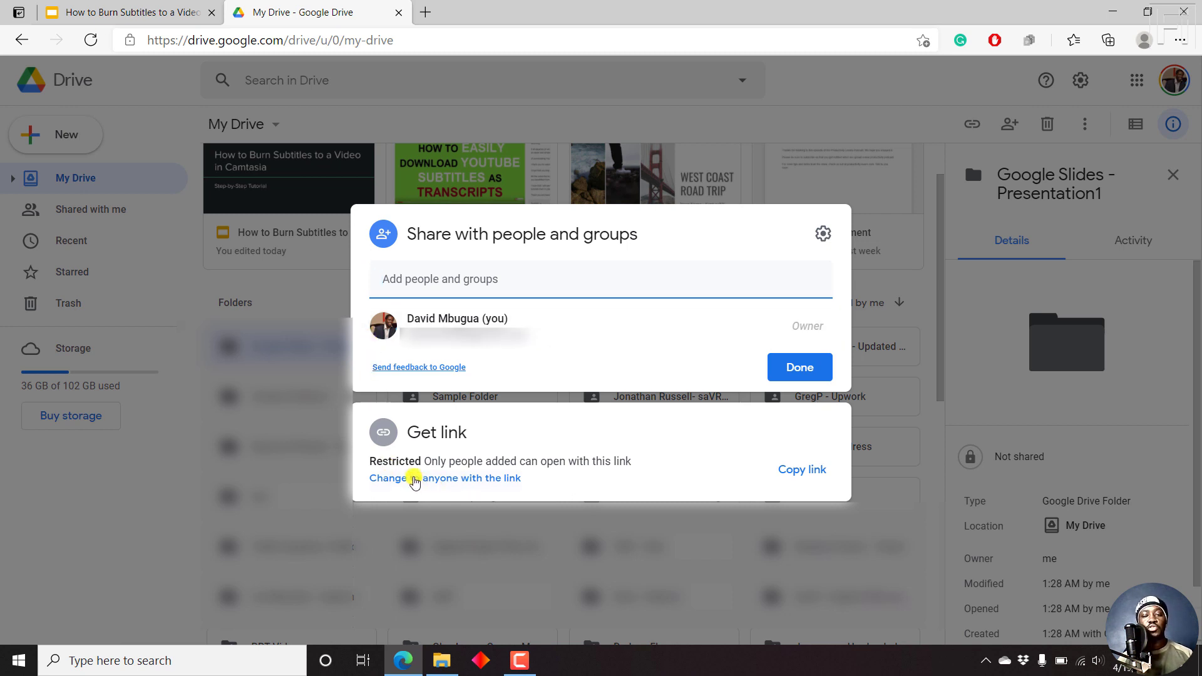
{"action": "left_click", "coordinate": [495, 481]}
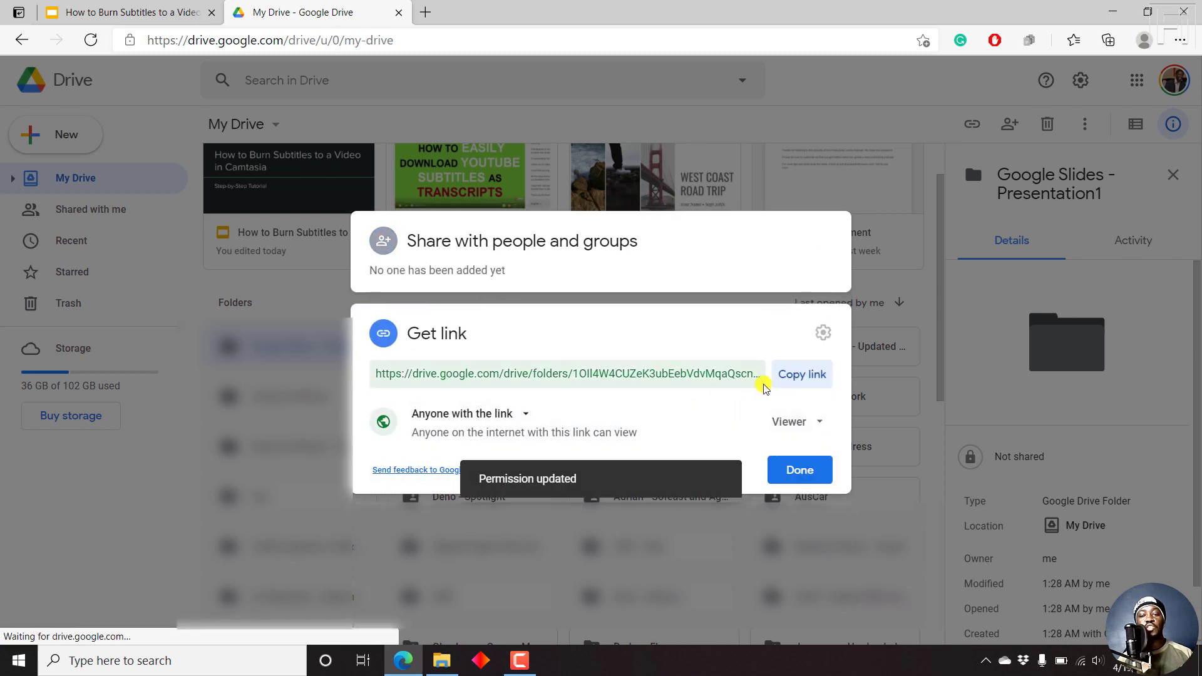
{"action": "left_click", "coordinate": [810, 470]}
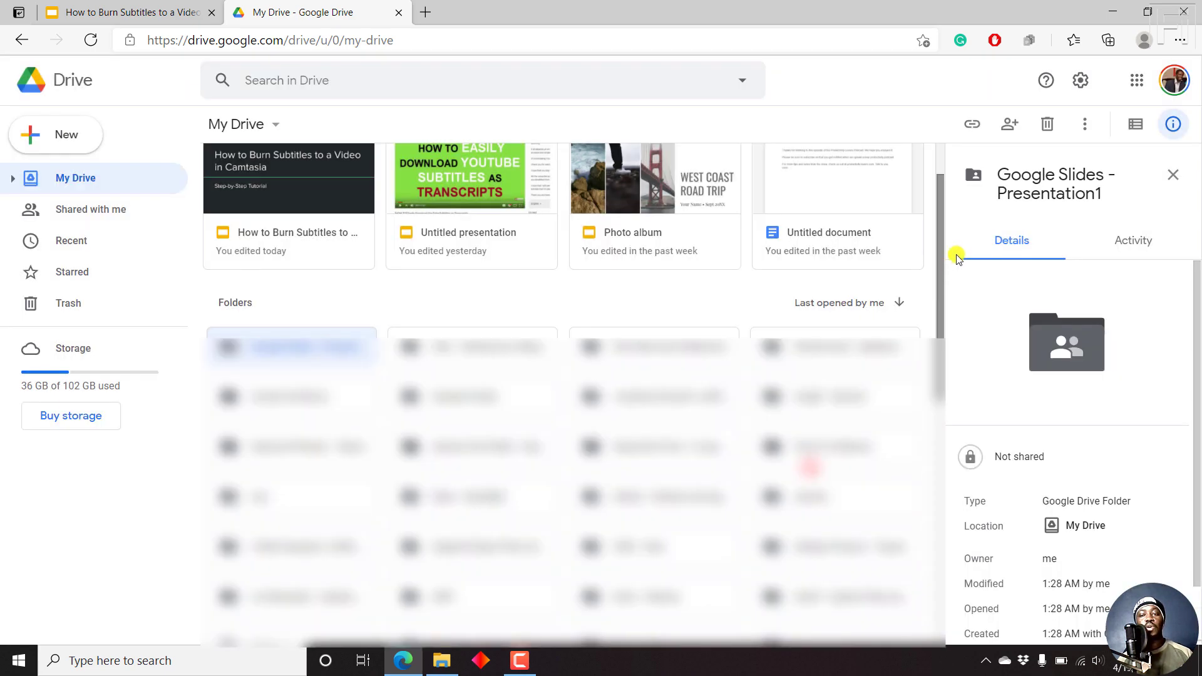
{"action": "double_click", "coordinate": [278, 344]}
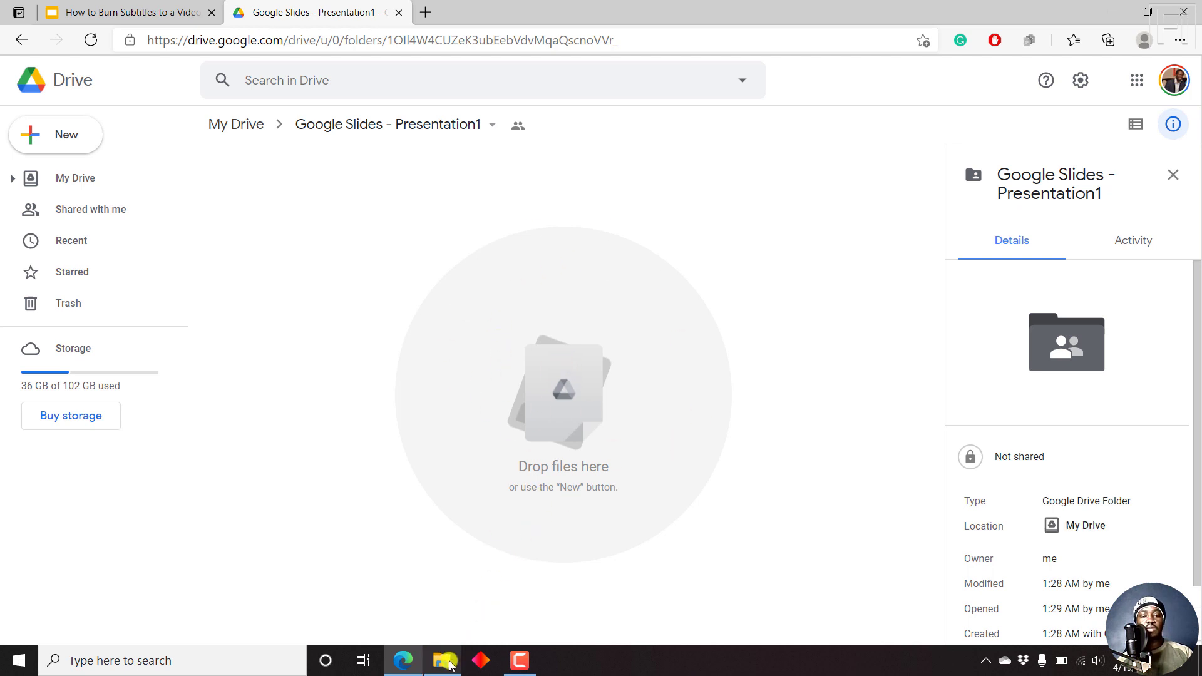
Step: Drag 'slide 1 for google drive.mp3' from File Explorer into the Drive folder to upload it
{"action": "mouse_move", "coordinate": [445, 660]}
{"action": "left_click", "coordinate": [449, 596]}
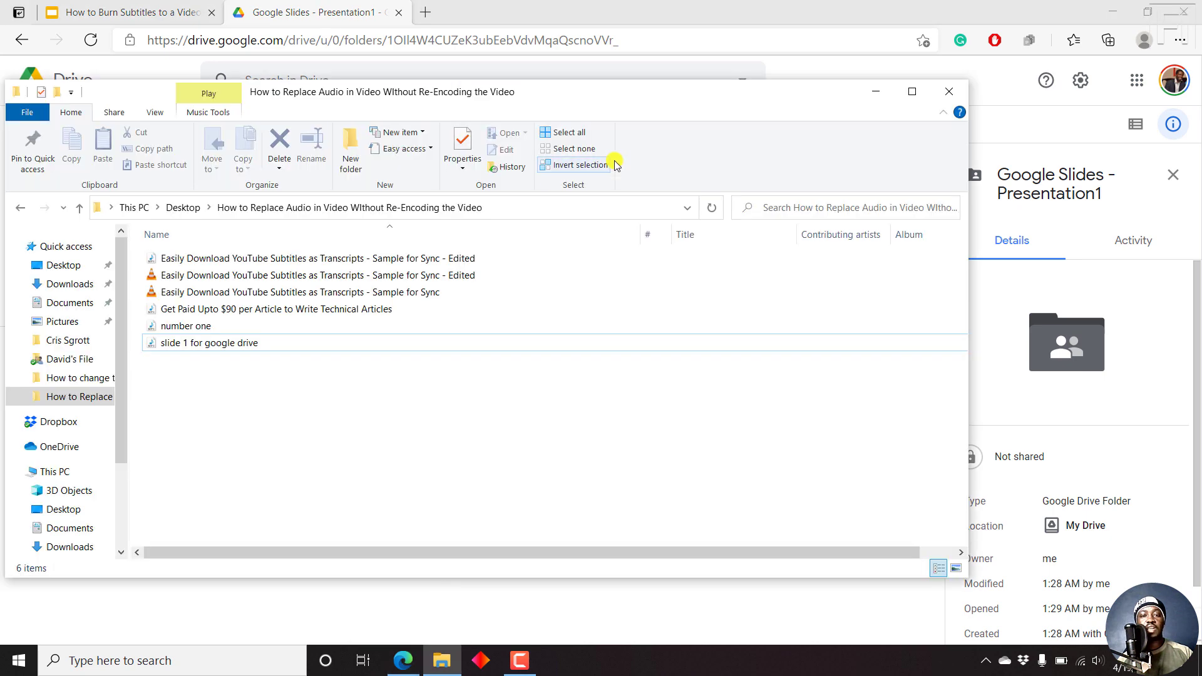
{"action": "left_click_drag", "start_coordinate": [426, 99], "coordinate": [971, 103]}
{"action": "left_click_drag", "start_coordinate": [731, 347], "coordinate": [507, 393]}
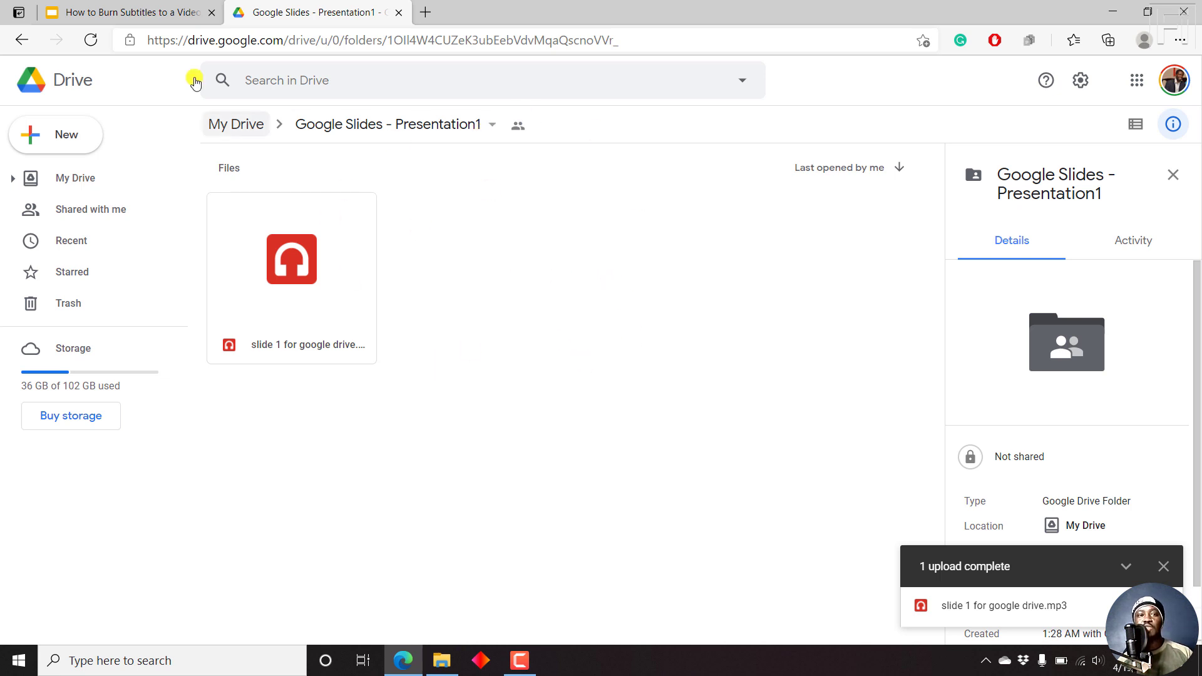
Step: Confirm the upload in Drive, then return to the presentation with the title slide selected
{"action": "left_click", "coordinate": [82, 11]}
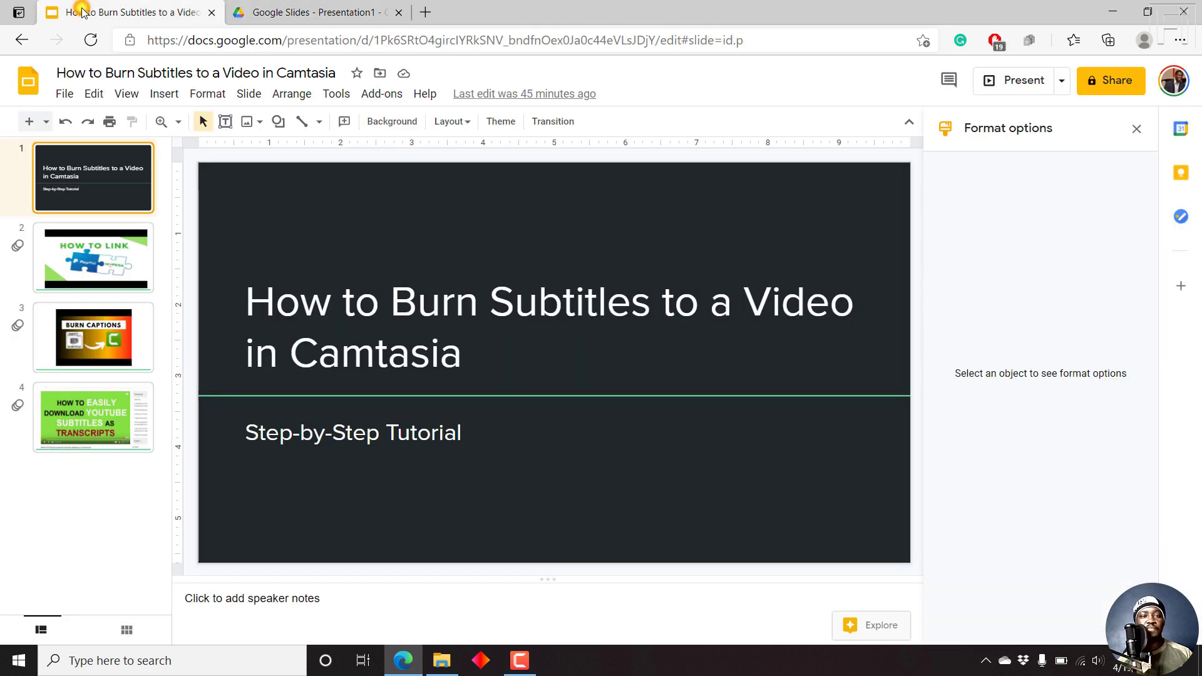
{"action": "left_click", "coordinate": [276, 9]}
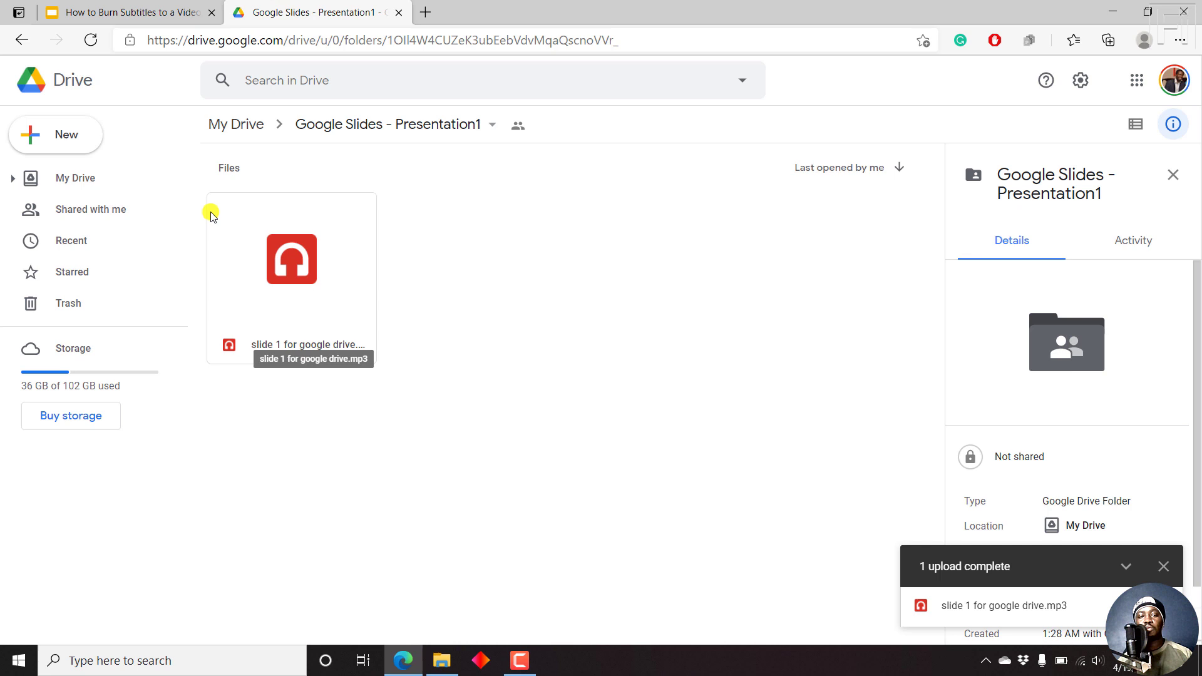
{"action": "left_click", "coordinate": [125, 7]}
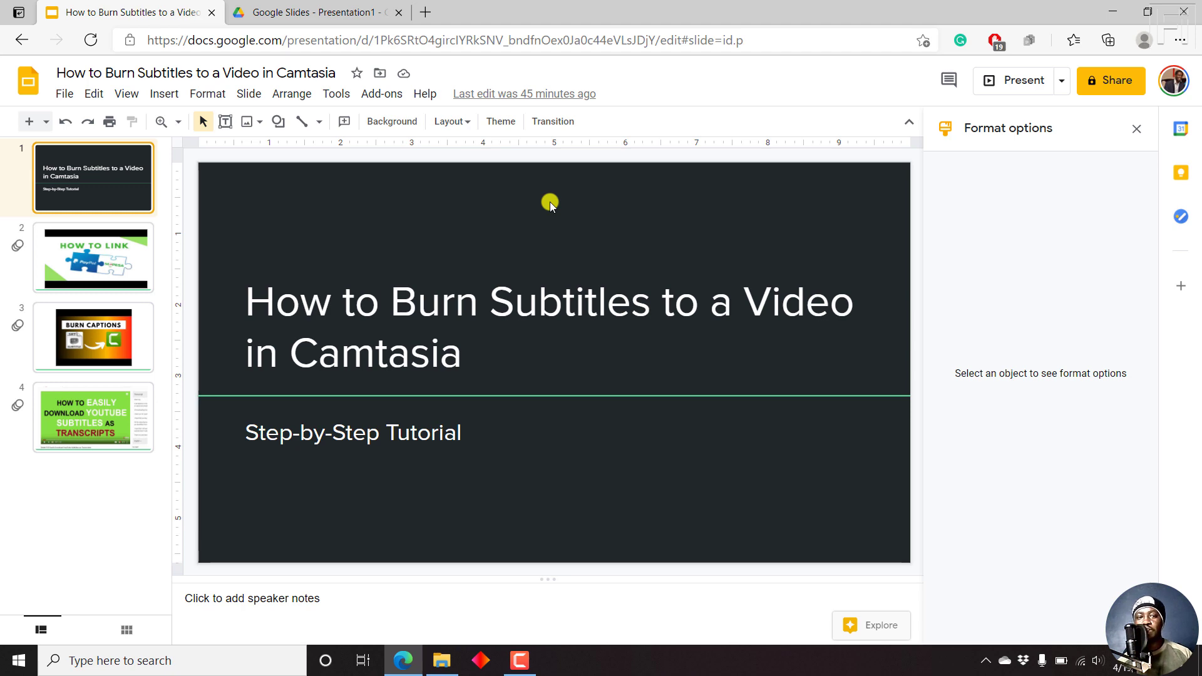
{"action": "left_click", "coordinate": [379, 196]}
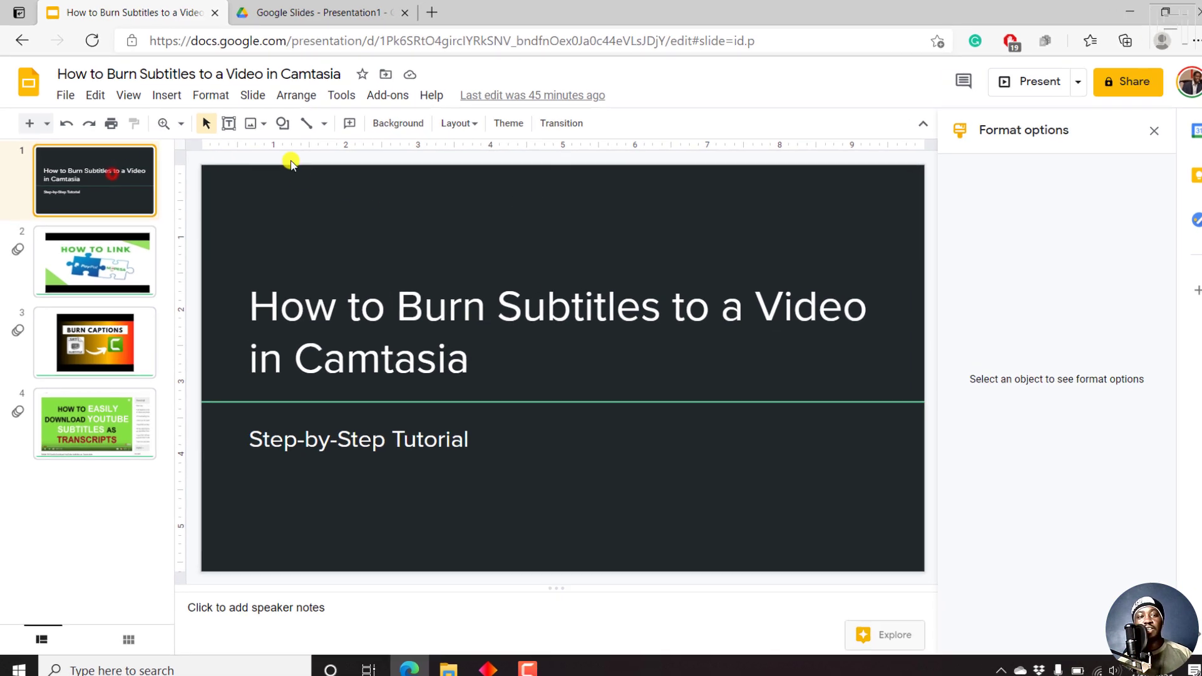
Step: Insert the 'slide 1 for google drive' audio from My Drive onto the title slide
{"action": "left_click", "coordinate": [178, 104]}
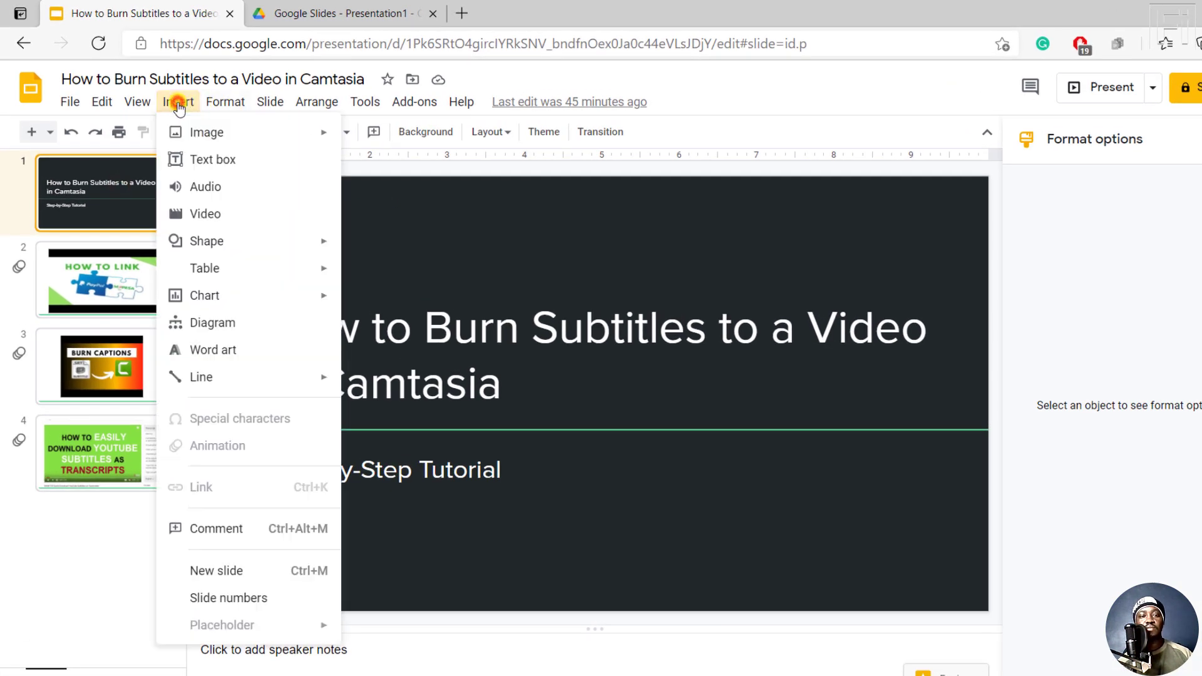
{"action": "left_click", "coordinate": [208, 186]}
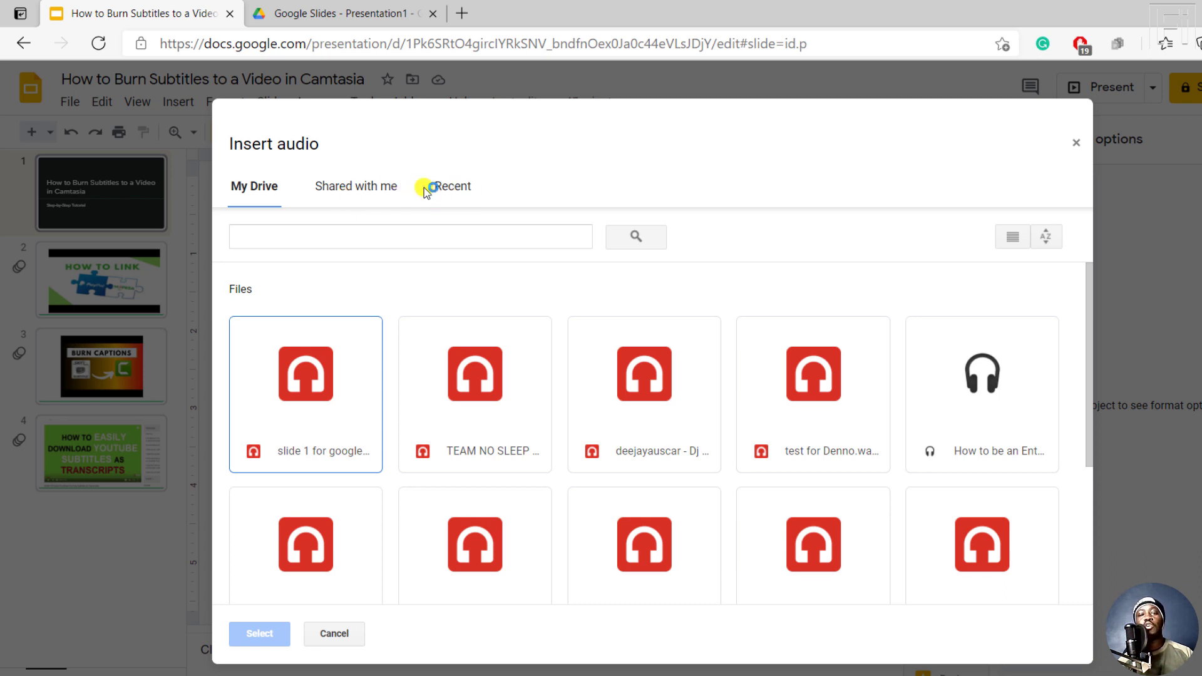
{"action": "left_click", "coordinate": [477, 183]}
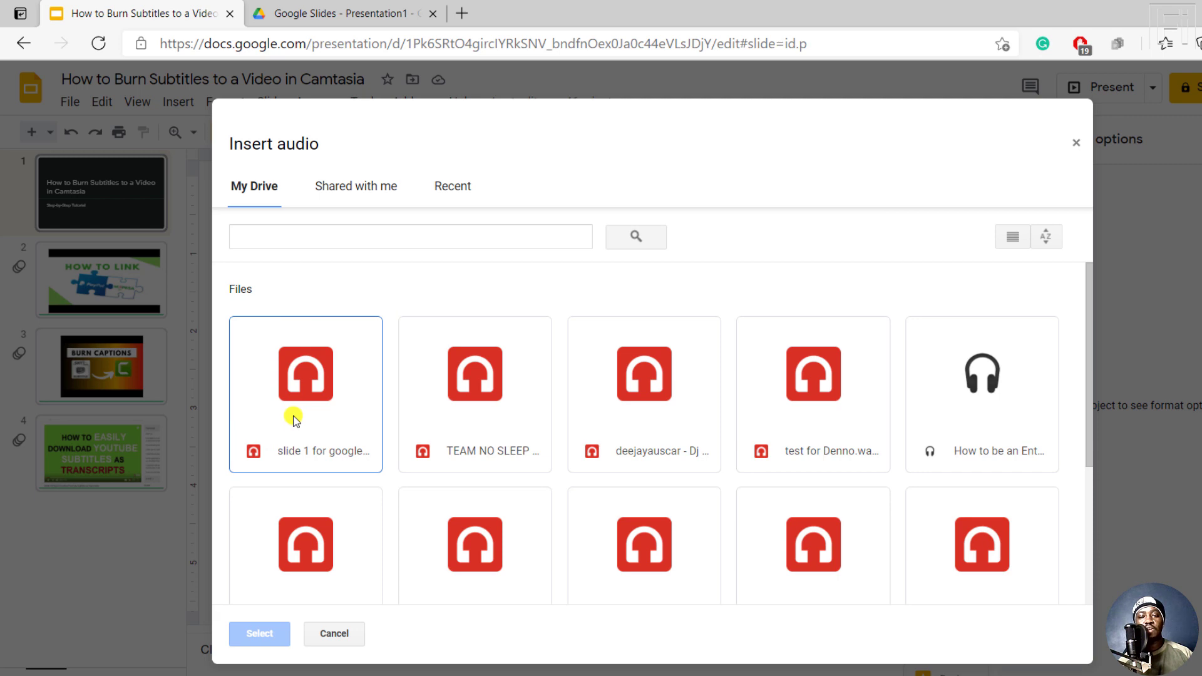
{"action": "left_click", "coordinate": [305, 385]}
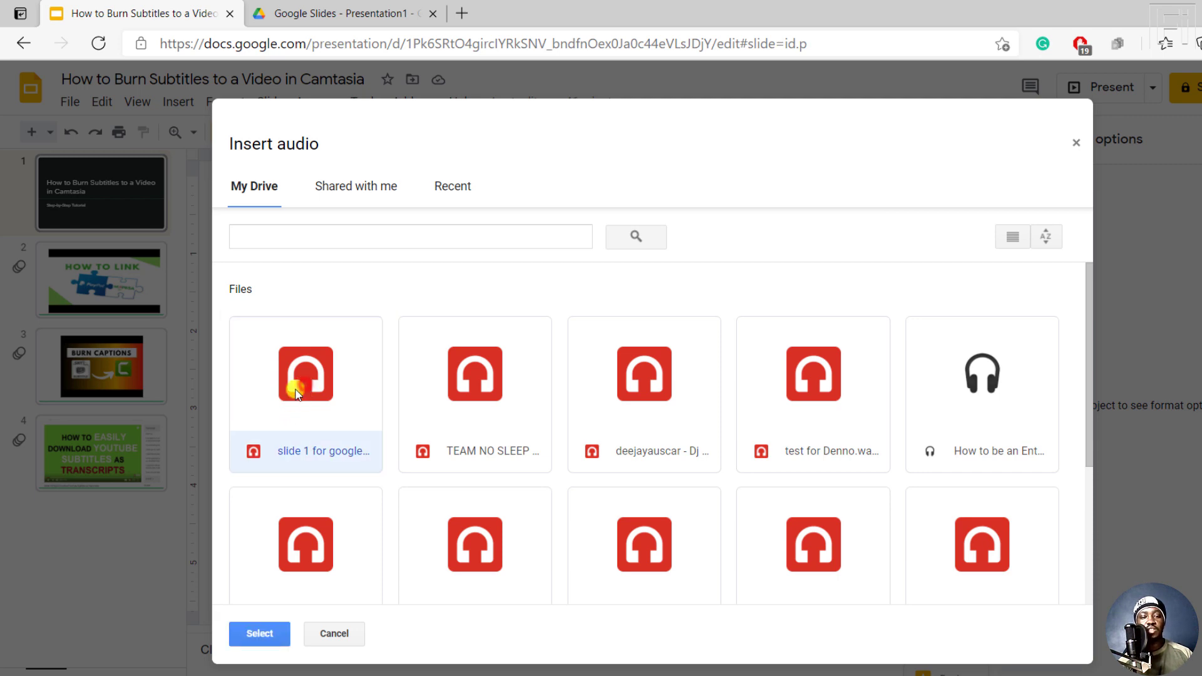
{"action": "left_click", "coordinate": [261, 634]}
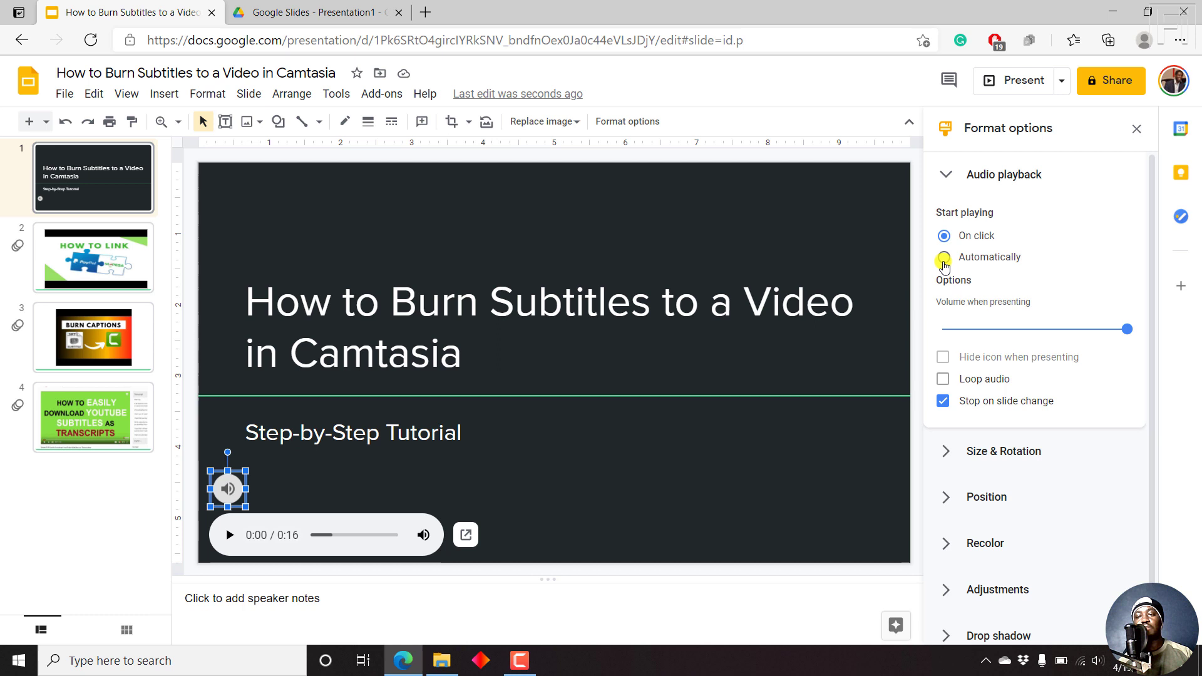
Step: Change the narration's Start playing option from On click to Automatically
{"action": "left_click", "coordinate": [943, 257]}
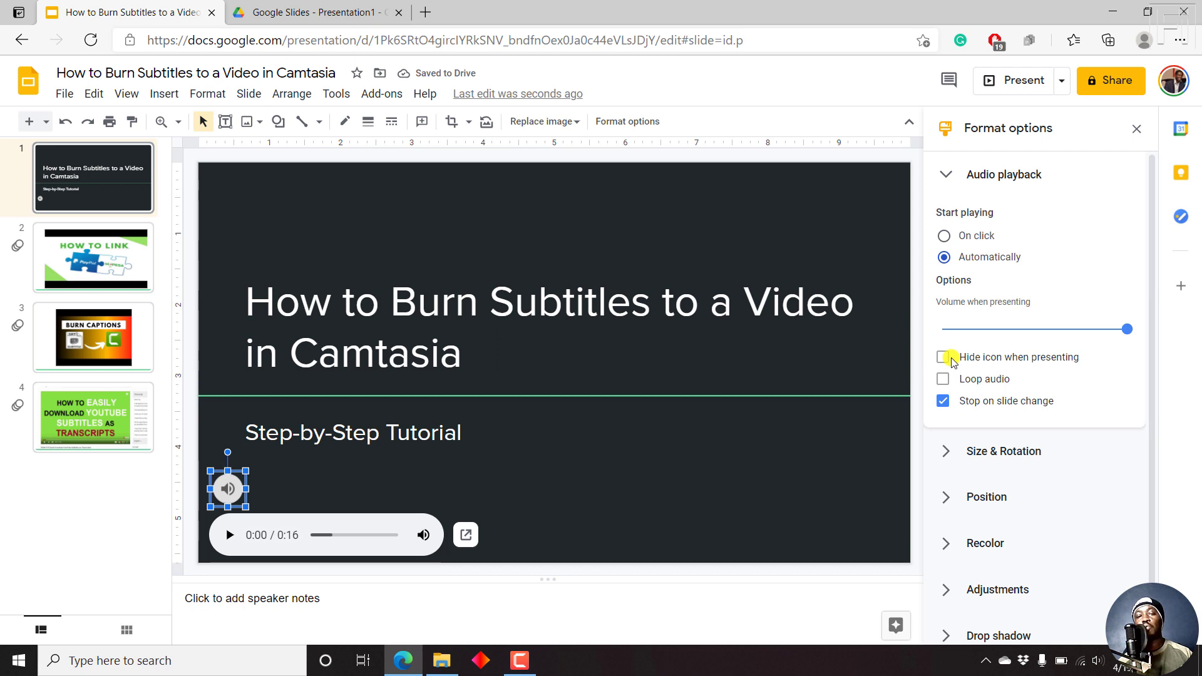
{"action": "left_click", "coordinate": [942, 237]}
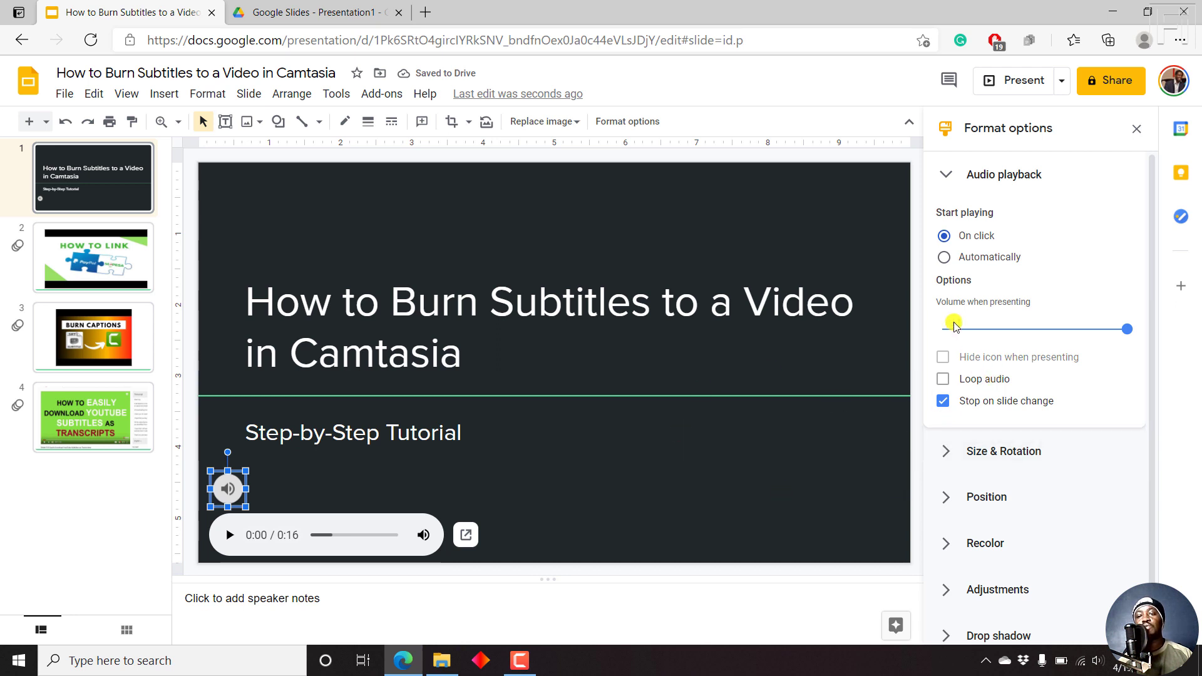
{"action": "left_click", "coordinate": [943, 258]}
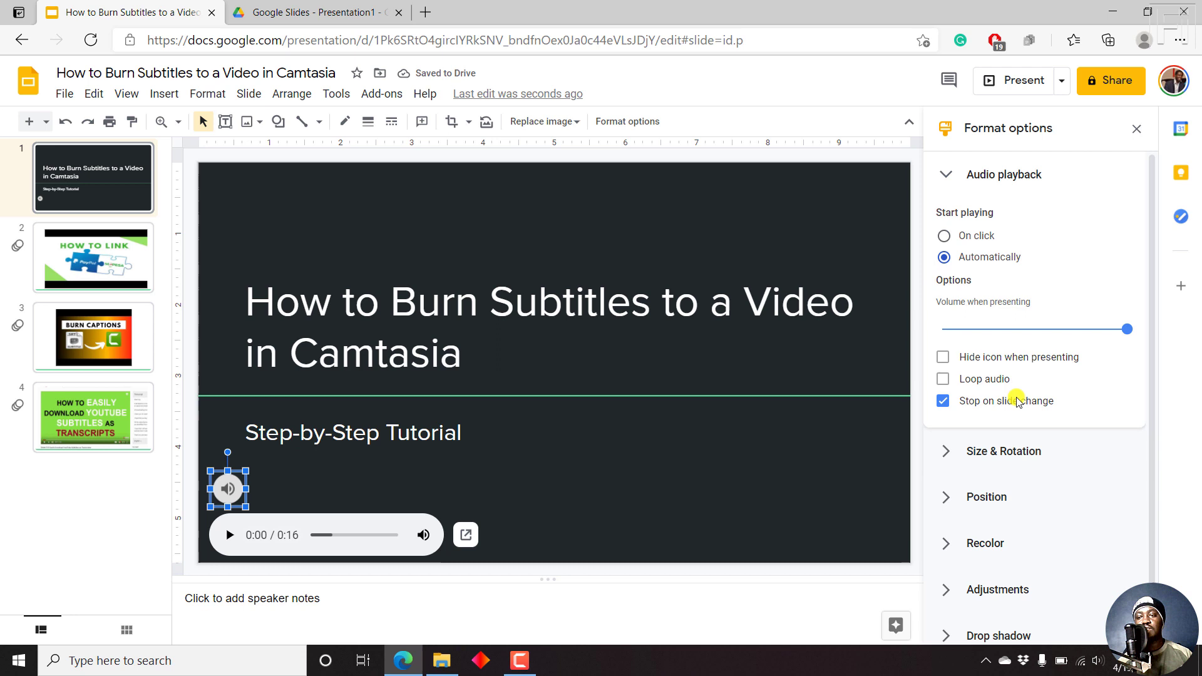
{"action": "left_click", "coordinate": [945, 175]}
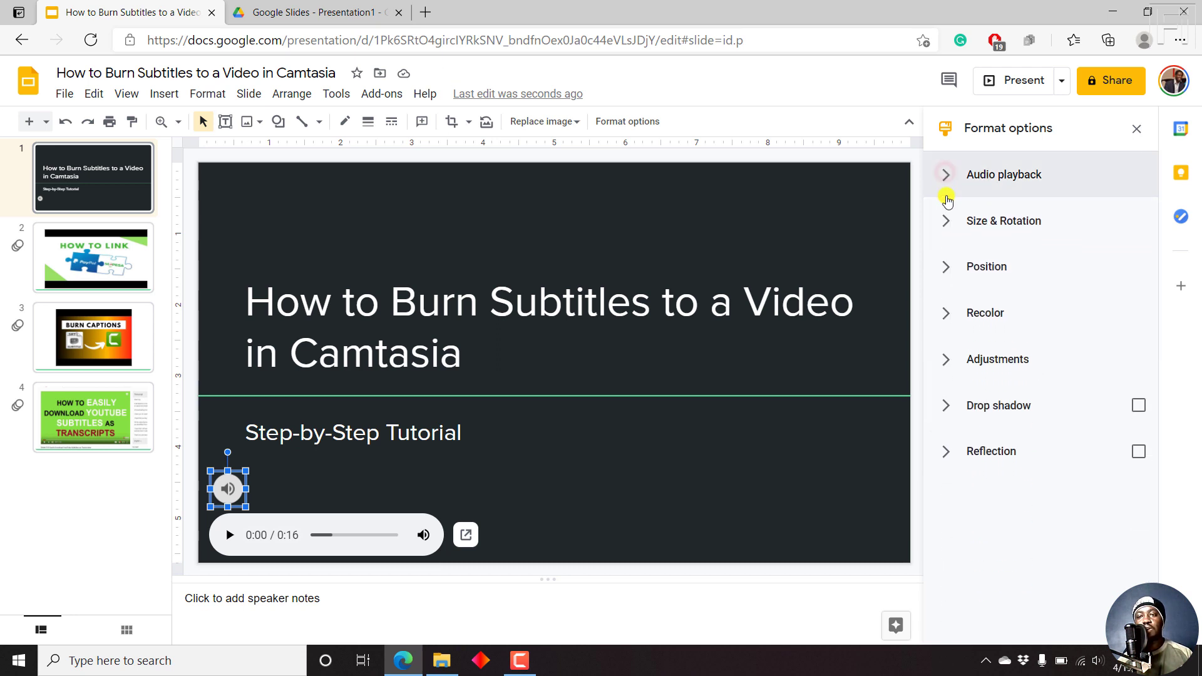
Step: Try enlarging the audio icon to 1.29 inches, then undo the resize
{"action": "left_click", "coordinate": [950, 227]}
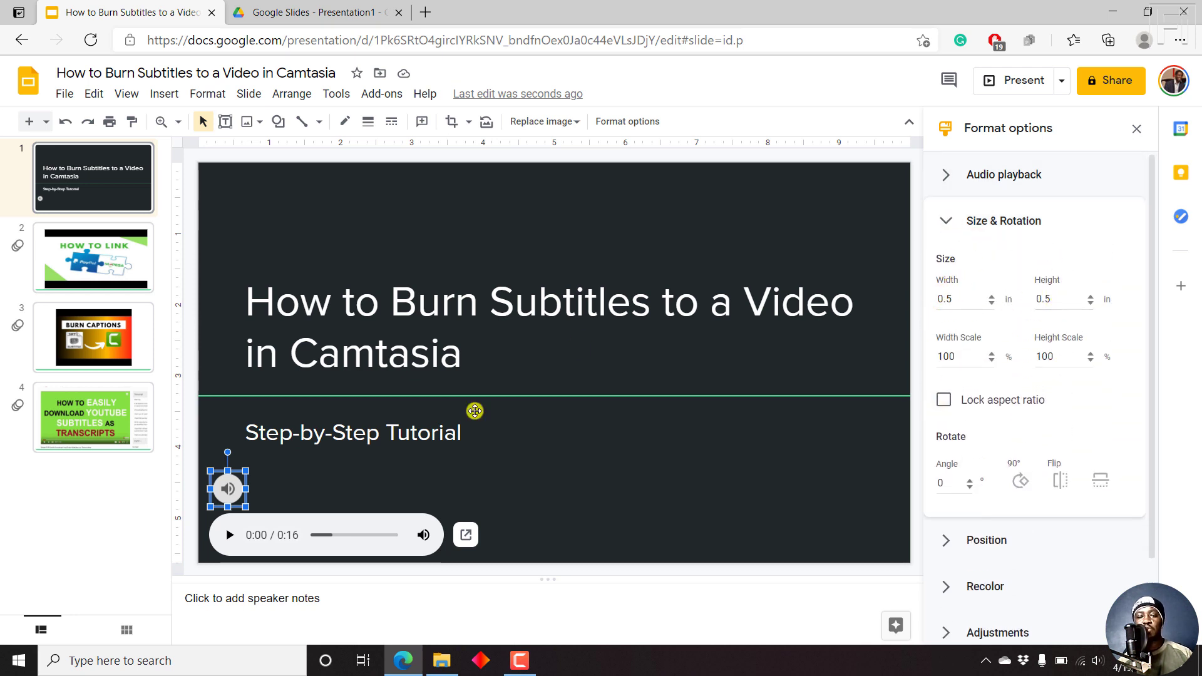
{"action": "left_click_drag", "start_coordinate": [246, 470], "coordinate": [301, 415]}
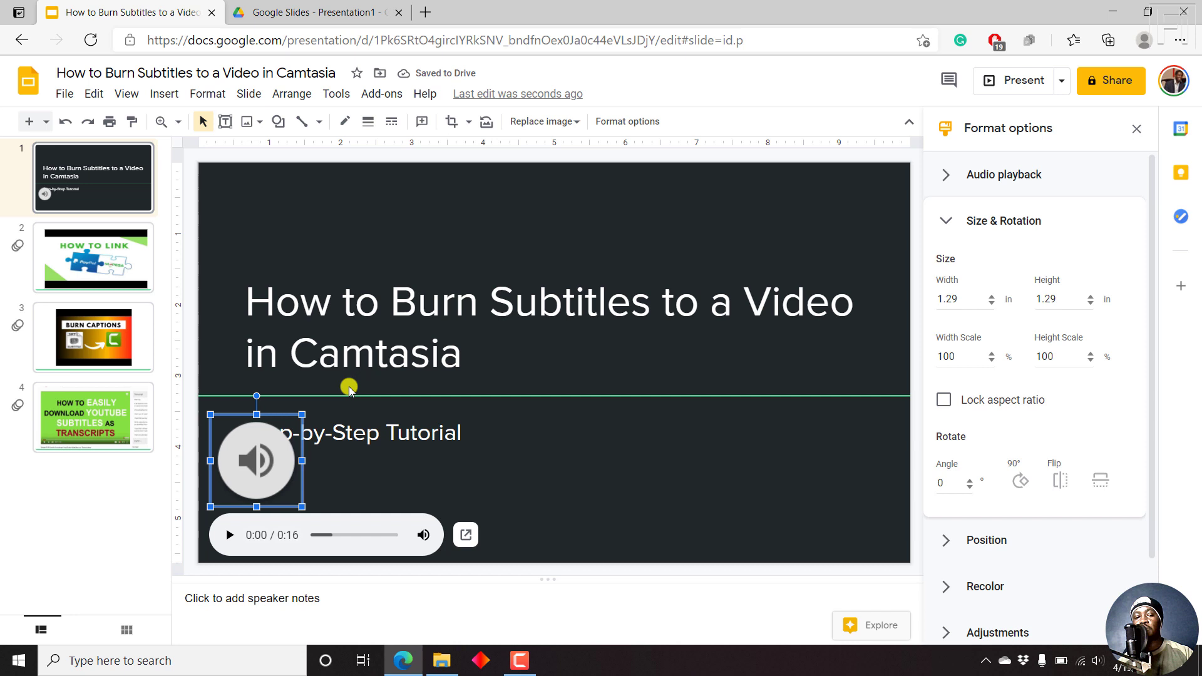
{"action": "key", "text": "ctrl+z"}
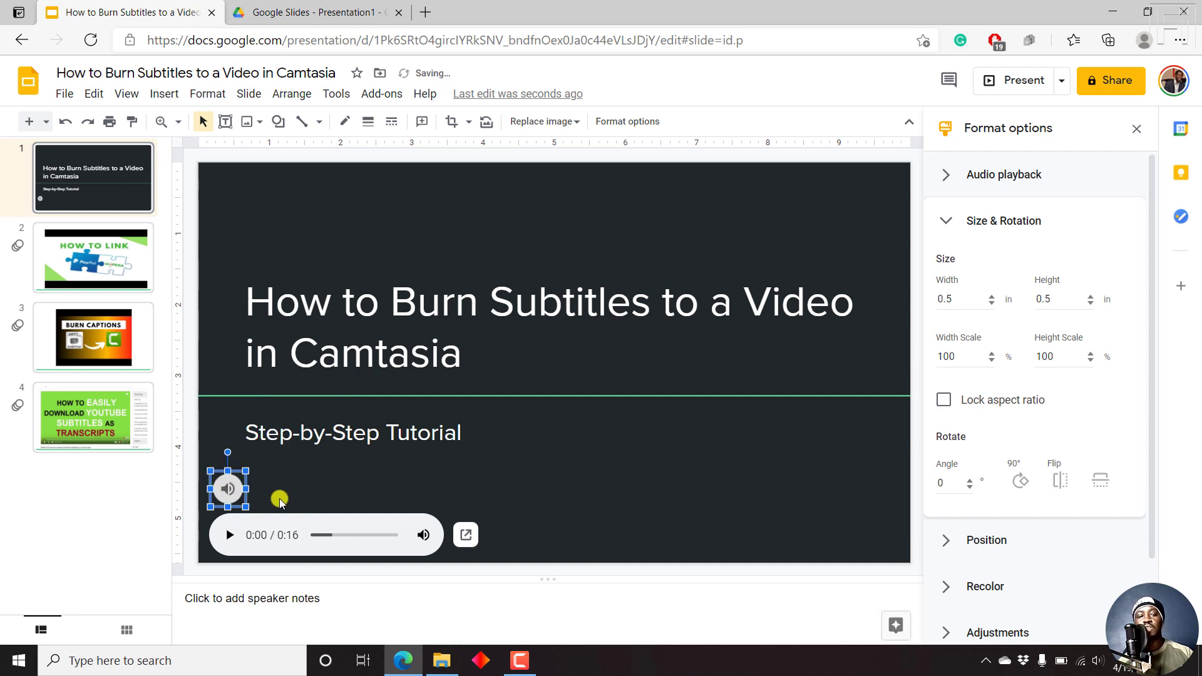
{"action": "left_click", "coordinate": [939, 221]}
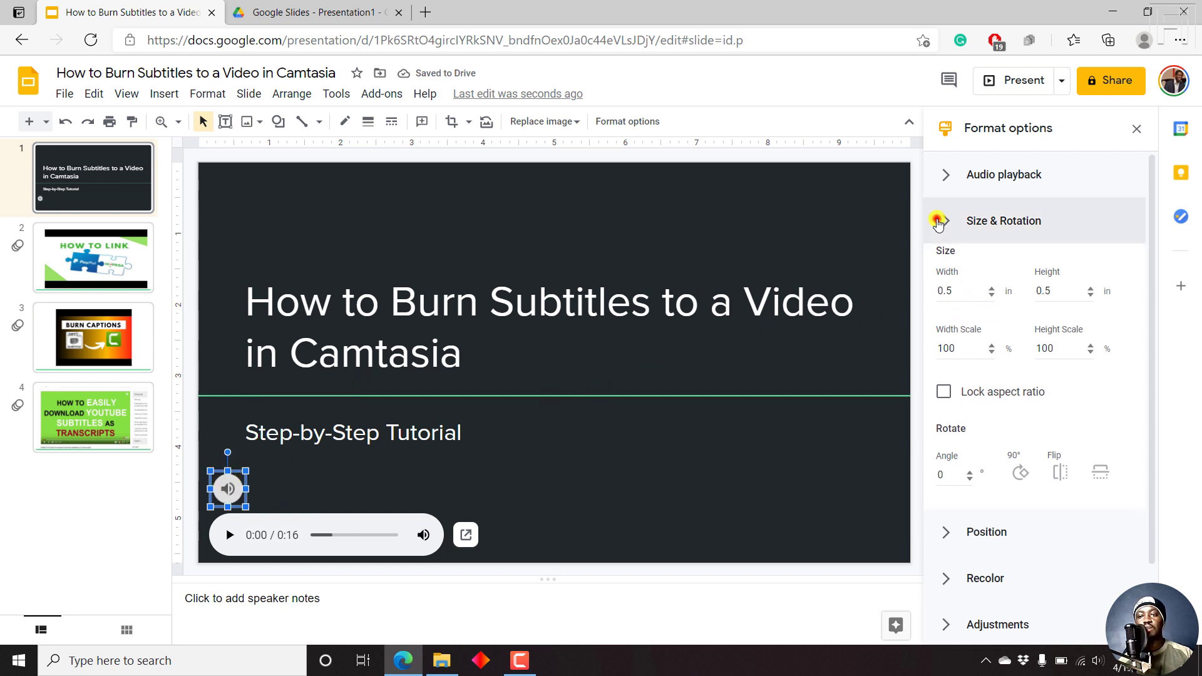
{"action": "left_click", "coordinate": [942, 266]}
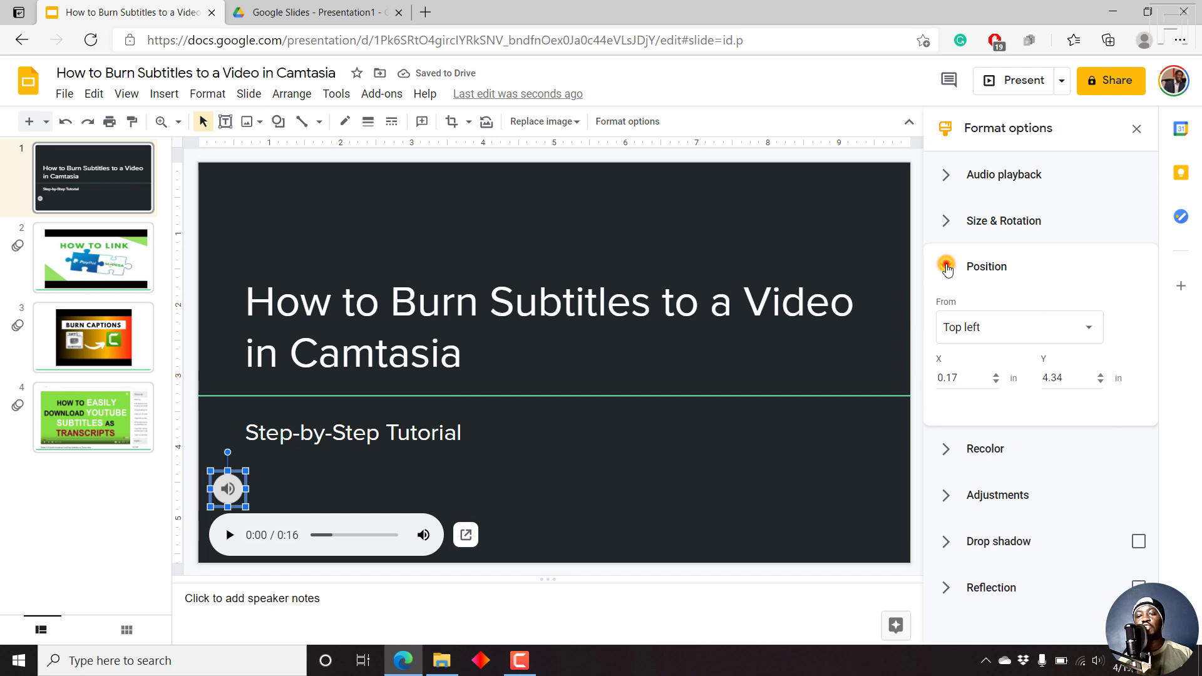
{"action": "left_click", "coordinate": [944, 265]}
Step: Recolor the audio icon green with the Dark 3 preset
{"action": "left_click", "coordinate": [937, 313]}
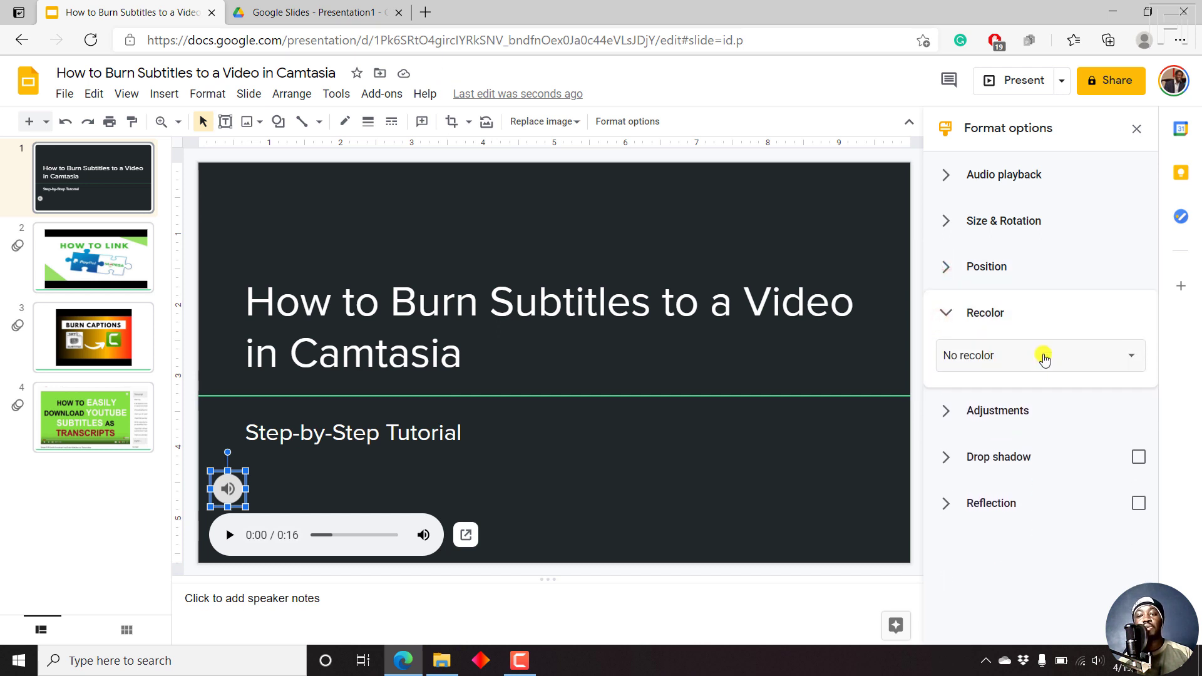
{"action": "left_click", "coordinate": [1042, 356]}
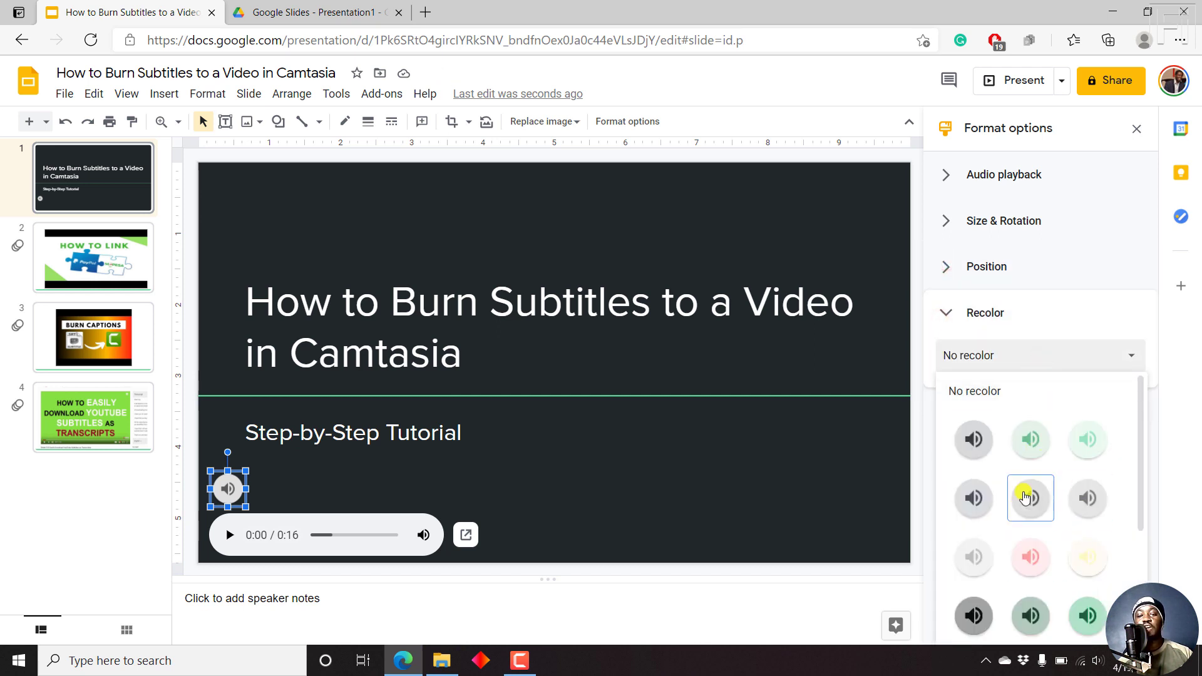
{"action": "left_click", "coordinate": [1091, 613]}
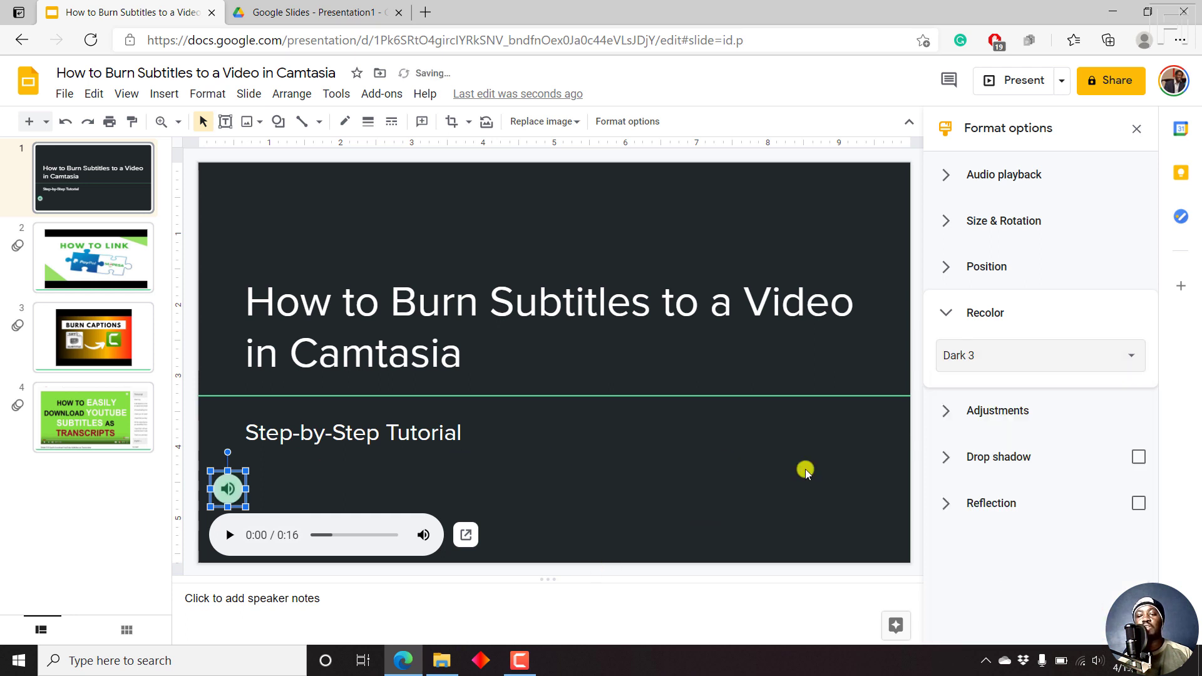
{"action": "left_click", "coordinate": [948, 313]}
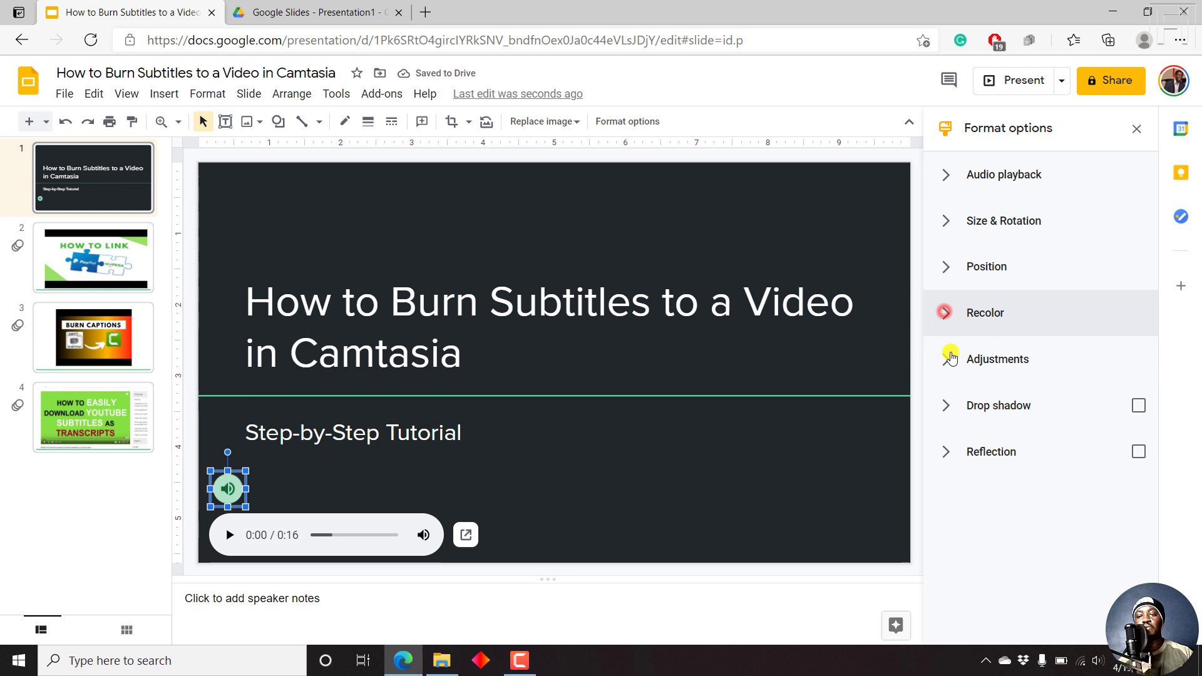
Step: Try drop shadow and reflection on the audio icon, then turn both off again
{"action": "left_click", "coordinate": [946, 359]}
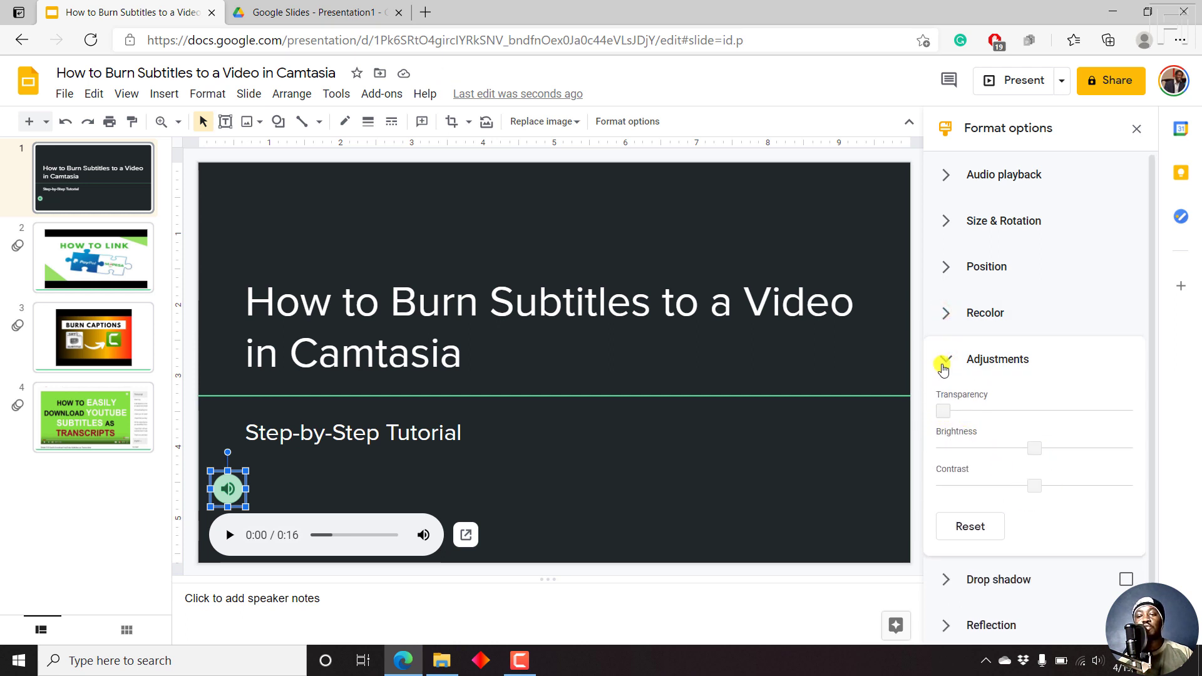
{"action": "left_click", "coordinate": [944, 362]}
{"action": "left_click", "coordinate": [940, 410]}
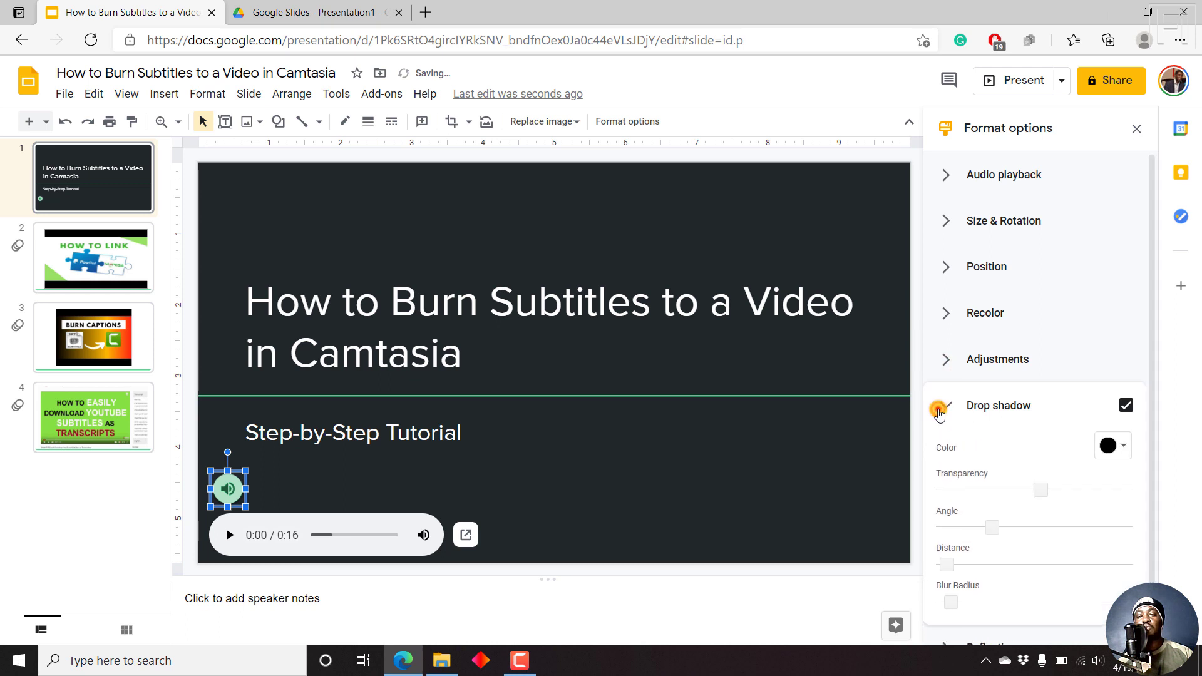
{"action": "left_click", "coordinate": [937, 408]}
{"action": "left_click", "coordinate": [1138, 405]}
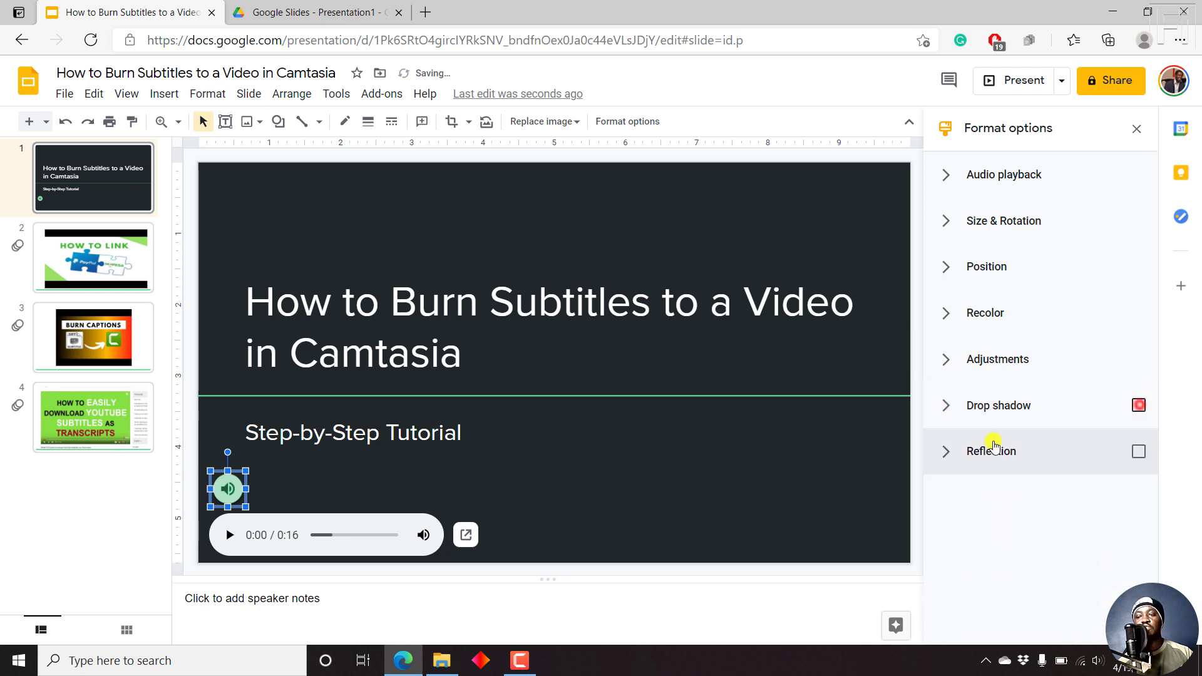
{"action": "left_click", "coordinate": [944, 453]}
{"action": "left_click", "coordinate": [944, 457]}
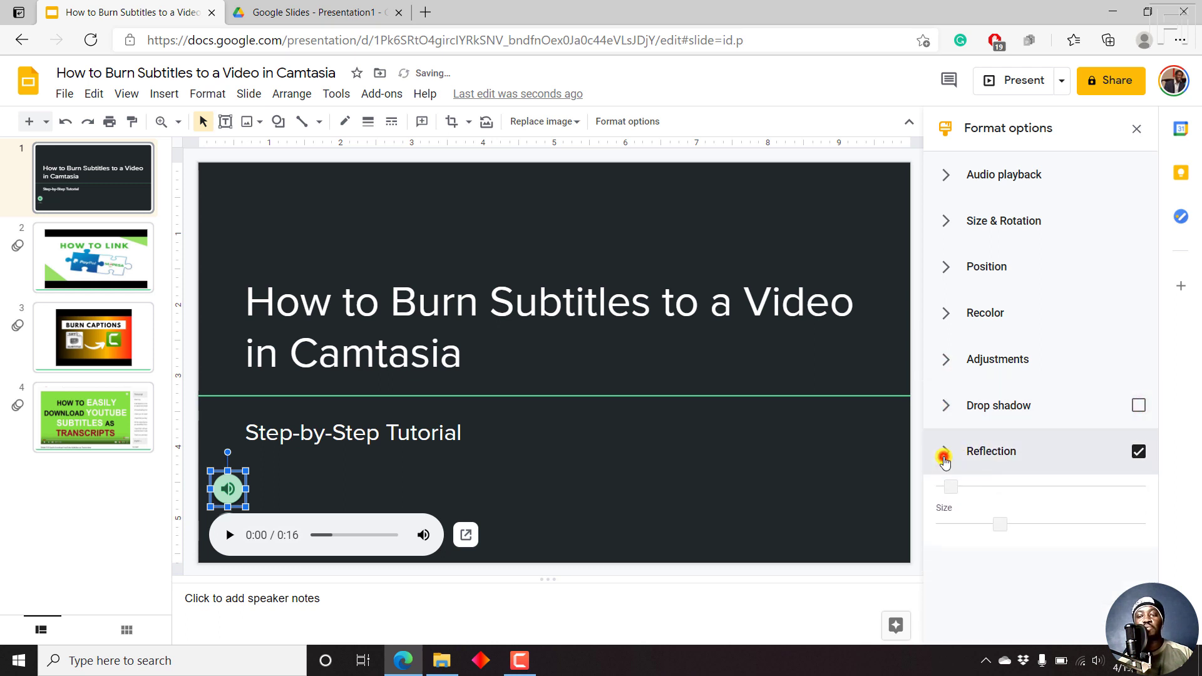
{"action": "left_click", "coordinate": [1138, 452]}
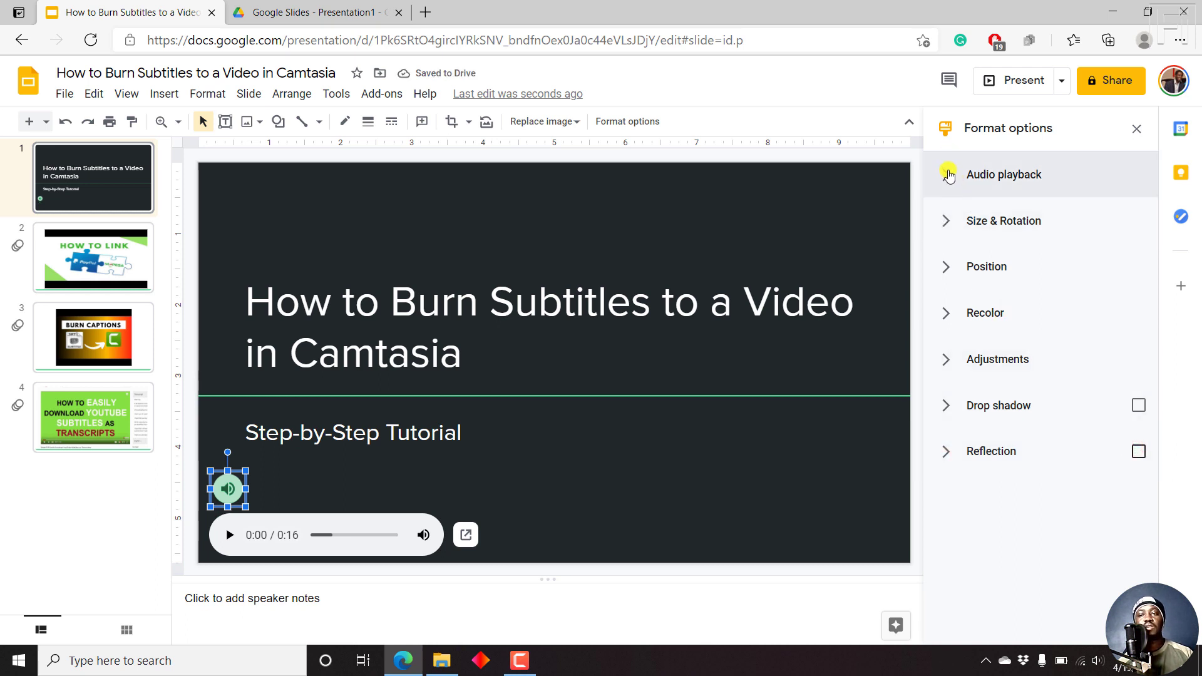
{"action": "left_click", "coordinate": [949, 176]}
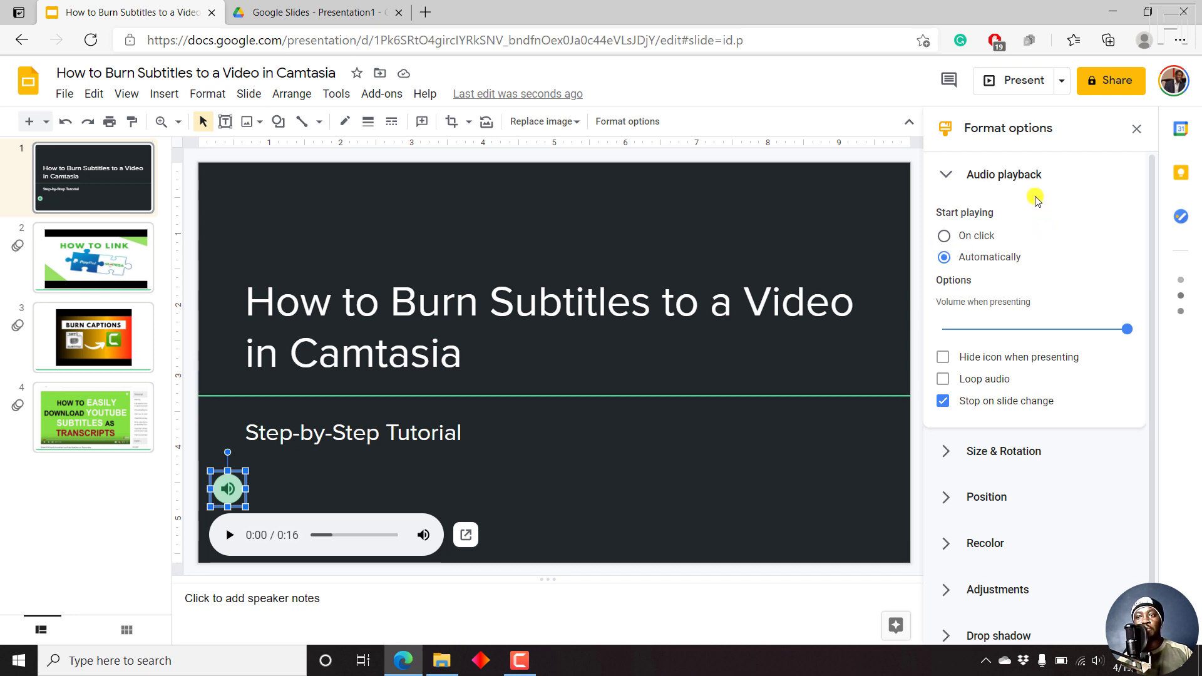
Step: Present the deck, pause the embedded PayPal video on slide 2, and exit to the editor
{"action": "left_click", "coordinate": [1015, 82]}
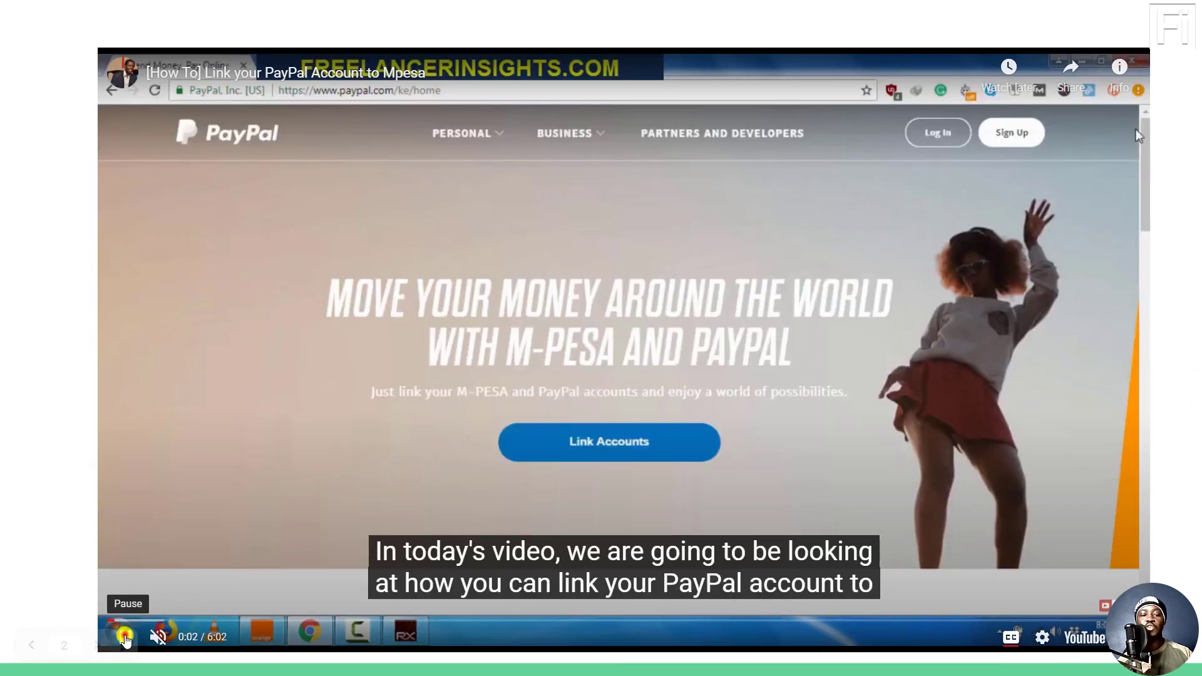
{"action": "left_click", "coordinate": [125, 636]}
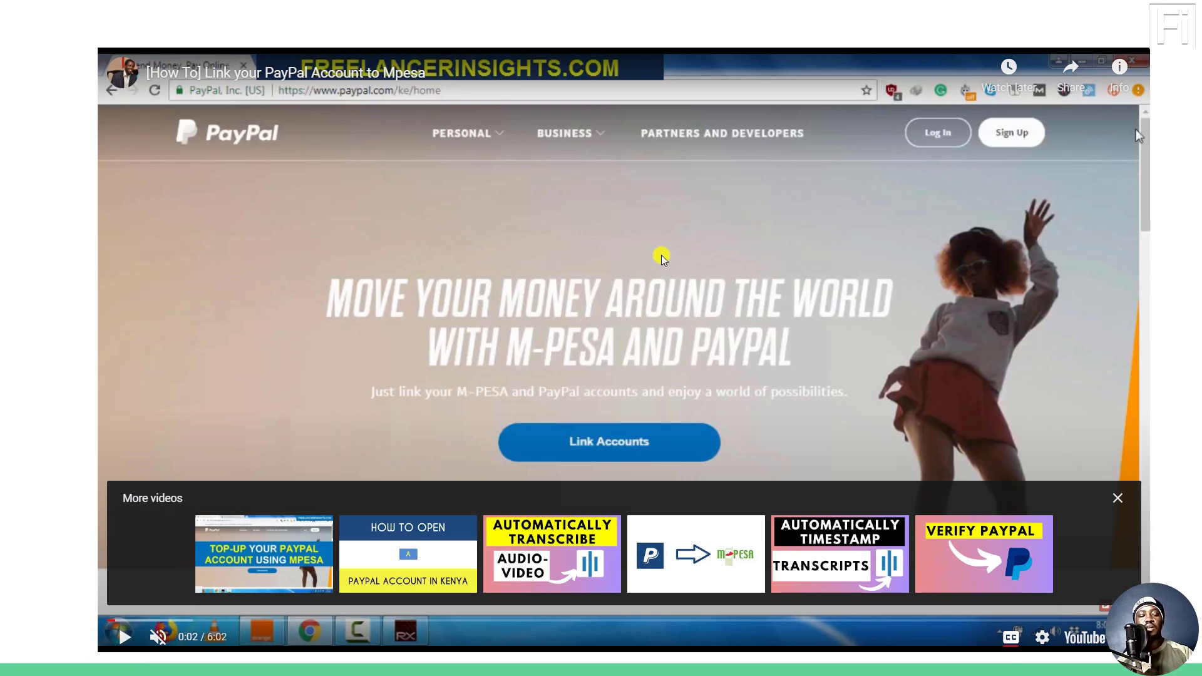
{"action": "key", "text": "Escape"}
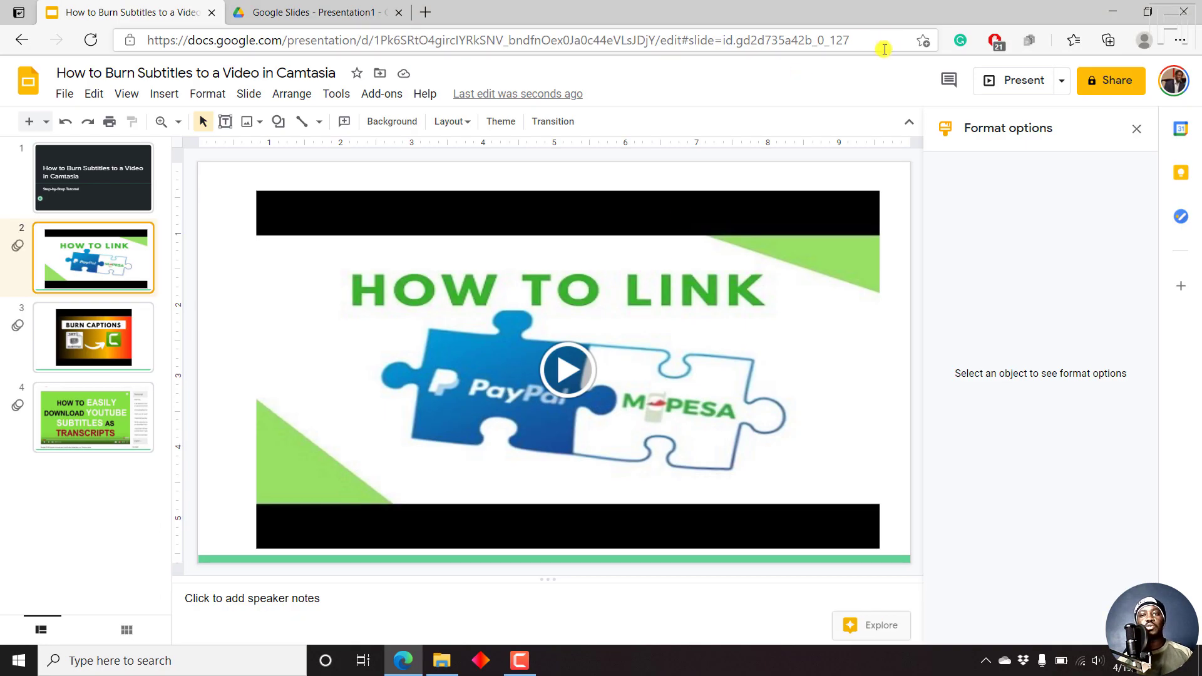